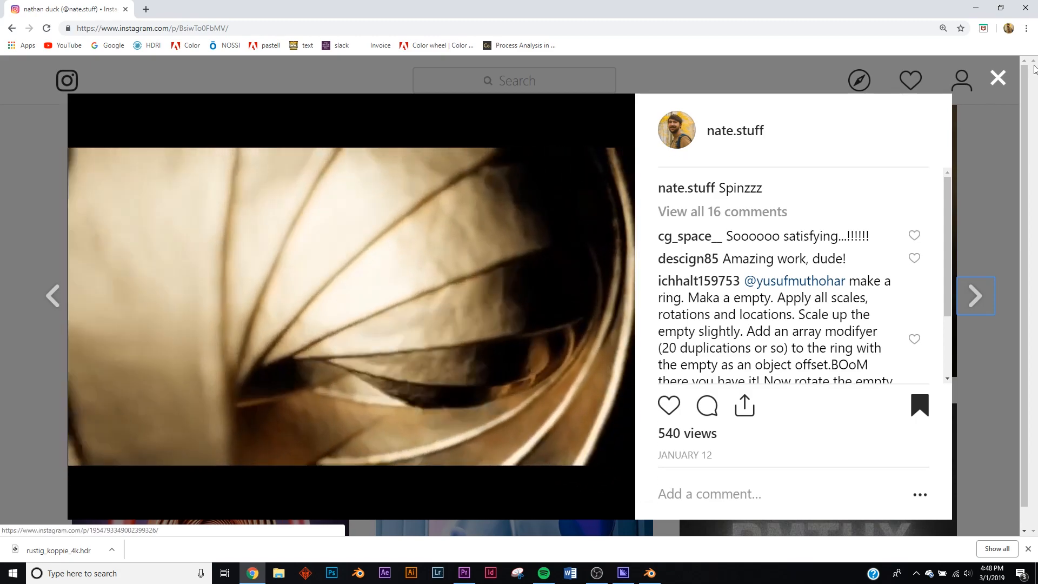
- Close the open post and go back to the top of the Instagram profile
click(998, 79)
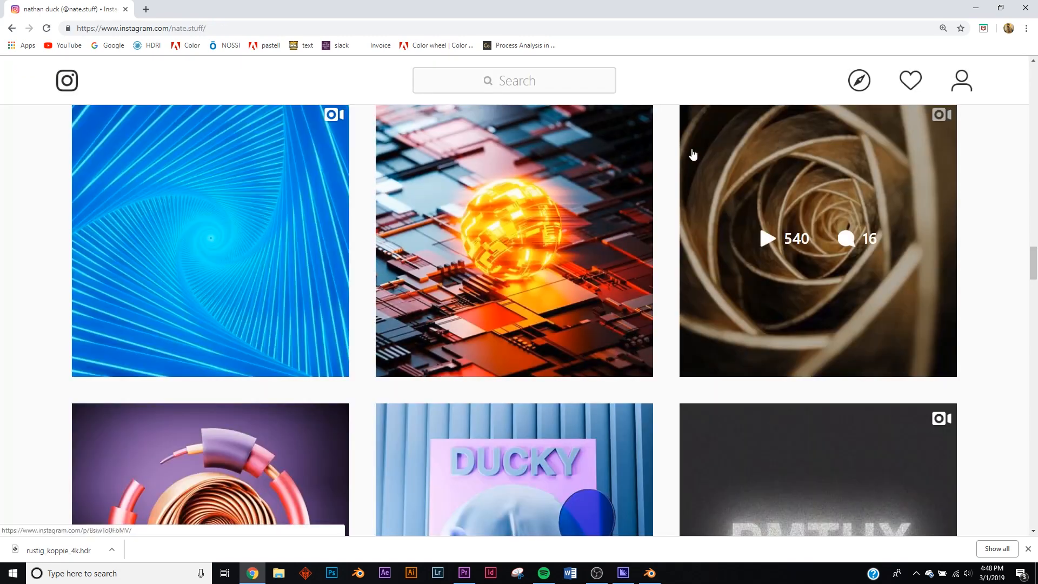
scroll(760, 222, up, 20)
scroll(986, 141, up, 10)
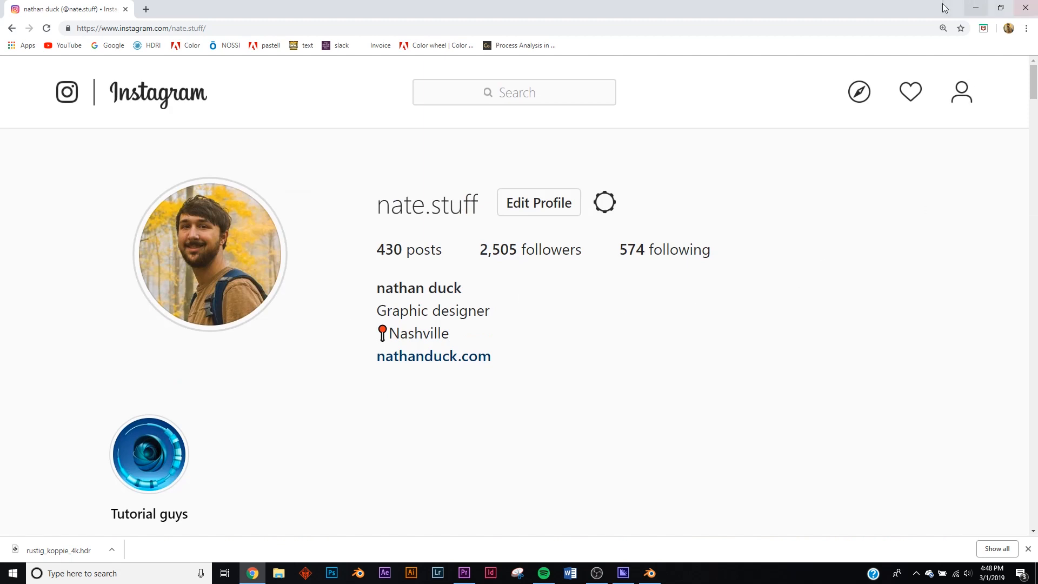
- Switch to Blender and play back the finished rings animation before stopping it
click(975, 8)
click(429, 519)
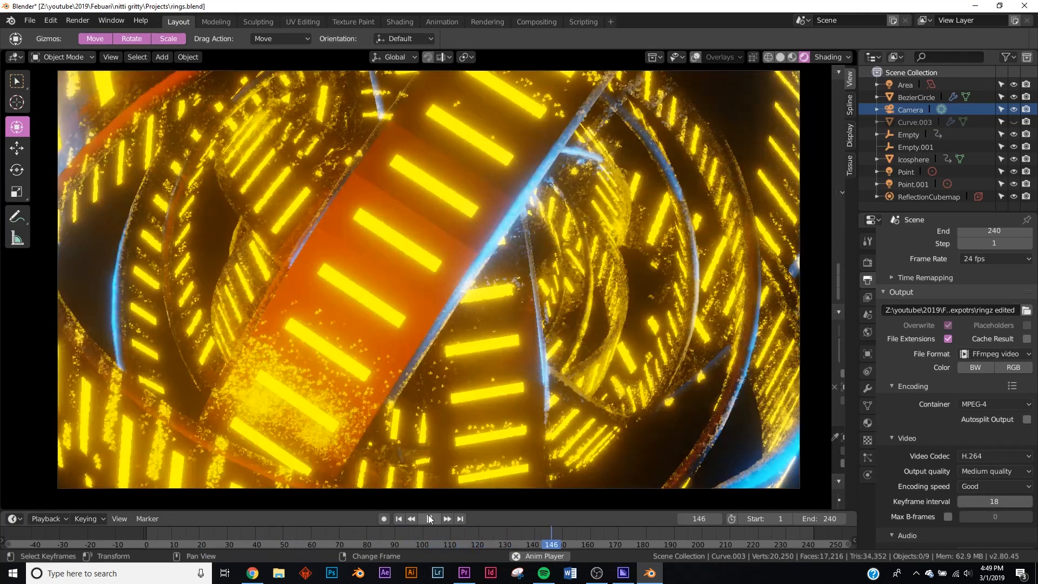
click(428, 514)
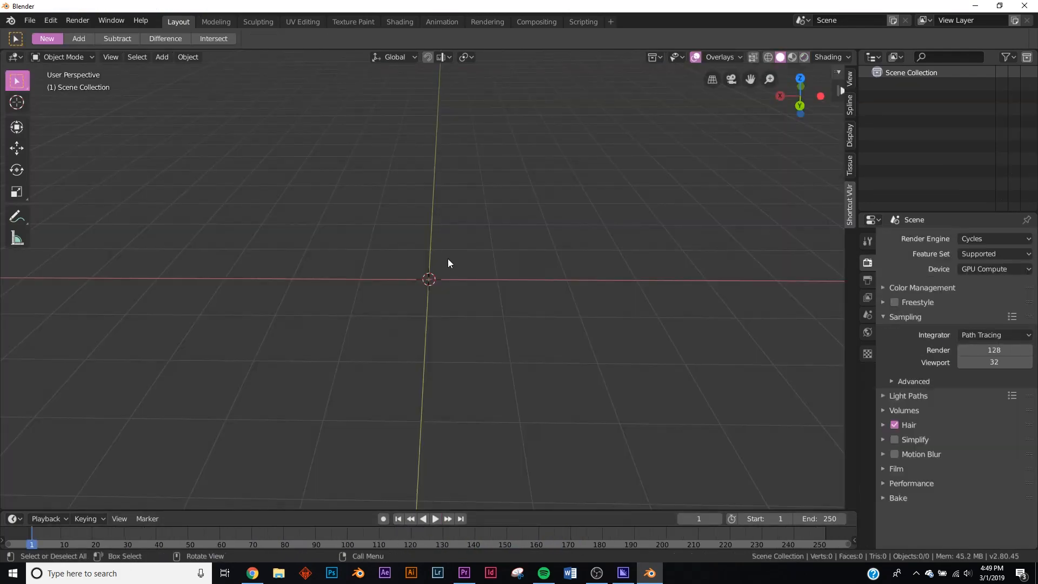
- Add a Bezier circle curve at the origin of the empty scene
key(shift+a)
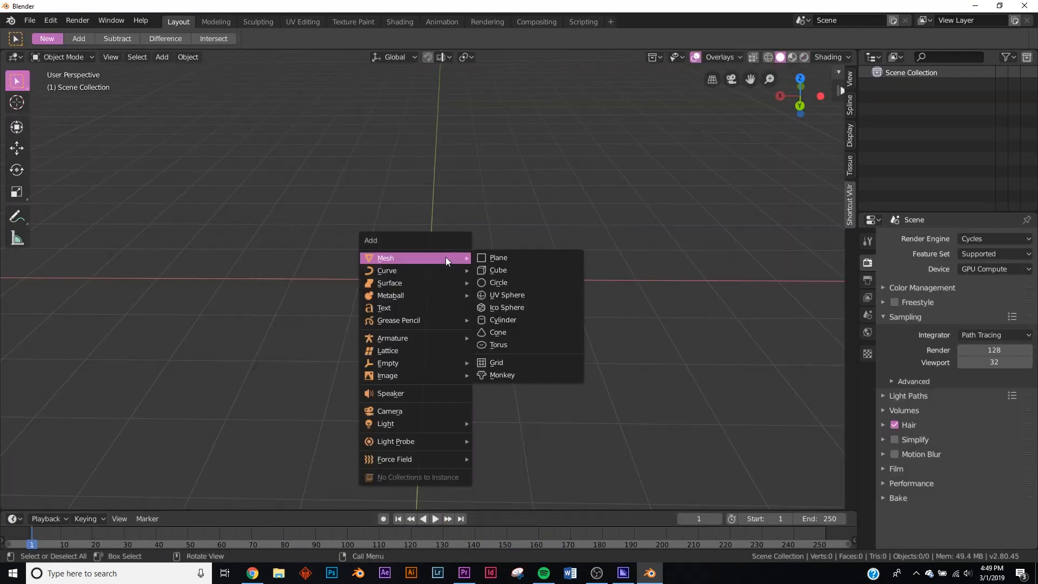
mouse_move(417, 271)
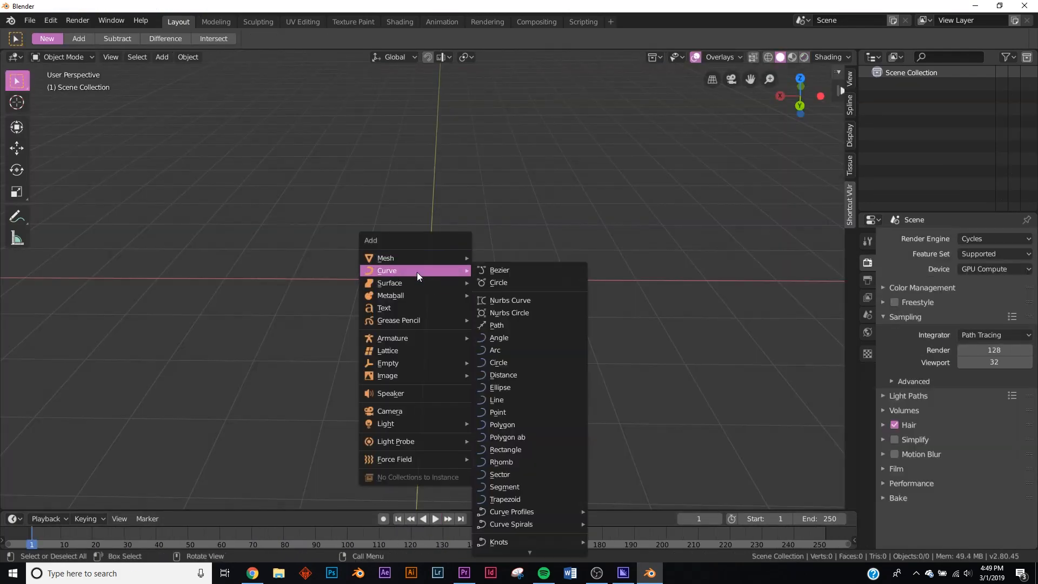
click(496, 279)
middle_drag(498, 285, 514, 301)
scroll(511, 297, up, 2)
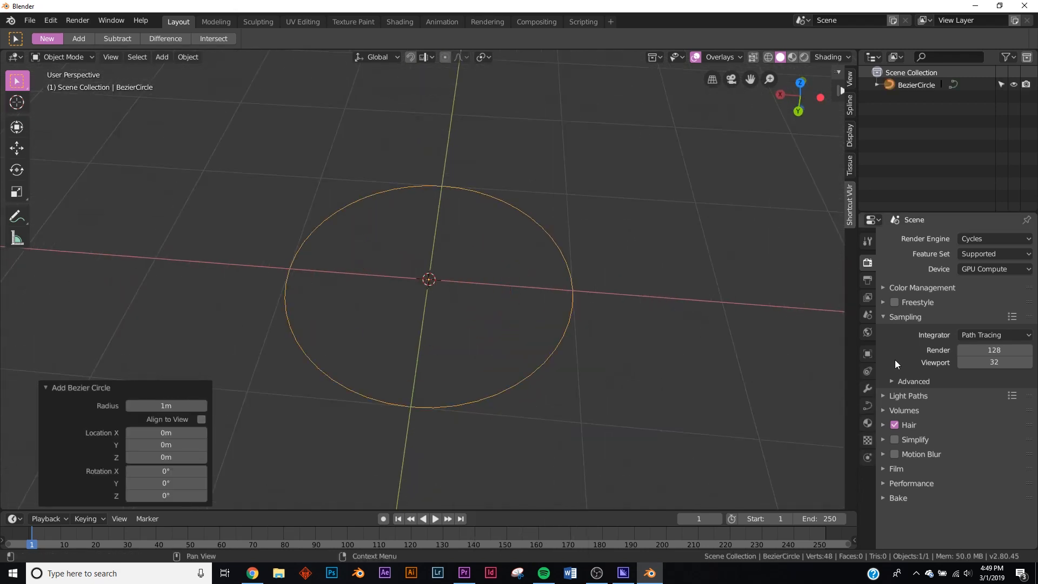
- Set the Bezier circle's fill mode to Full
click(867, 405)
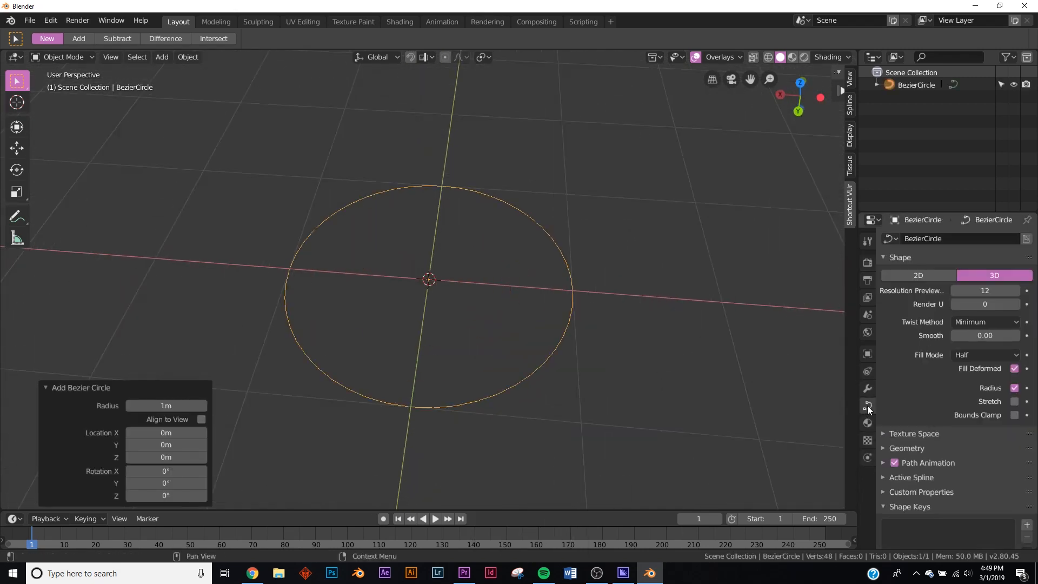
click(967, 355)
click(972, 371)
- Extrude the Bezier circle's geometry to 0.11 m, forming a flat band
scroll(973, 404, down, 1)
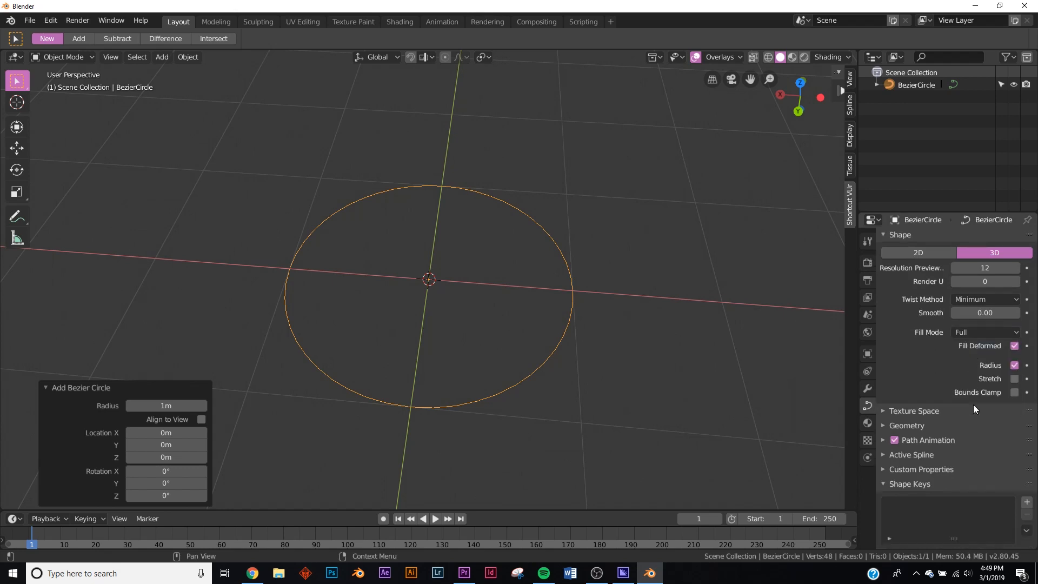
click(910, 426)
scroll(919, 416, down, 5)
mouse_move(985, 348)
mouse_down()
mouse_move(1011, 349)
mouse_move(985, 349)
mouse_up()
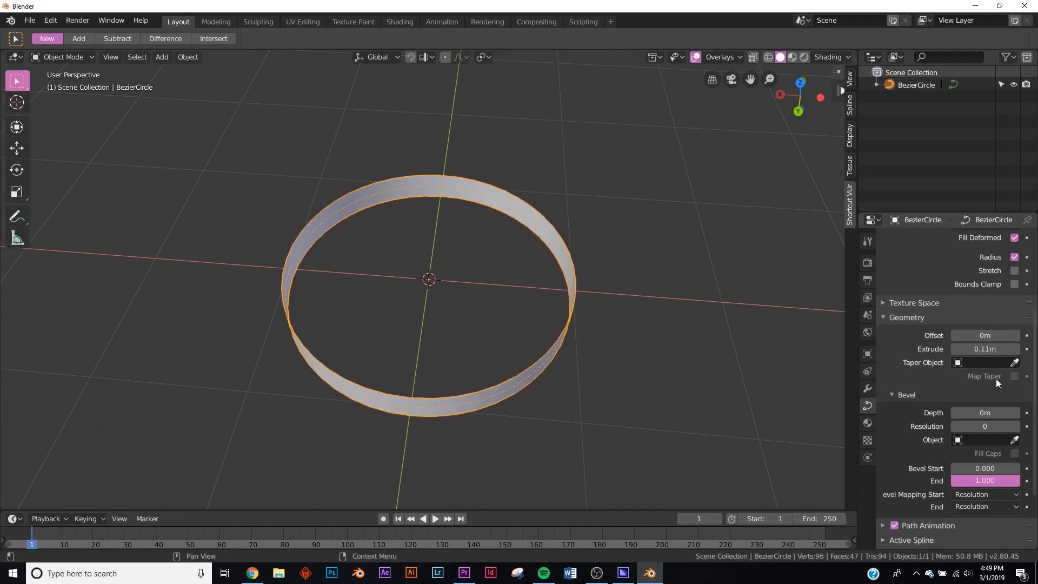
- Bevel the ring with a depth of 0.02 m and a resolution of 2
drag(960, 413, 958, 413)
click(980, 425)
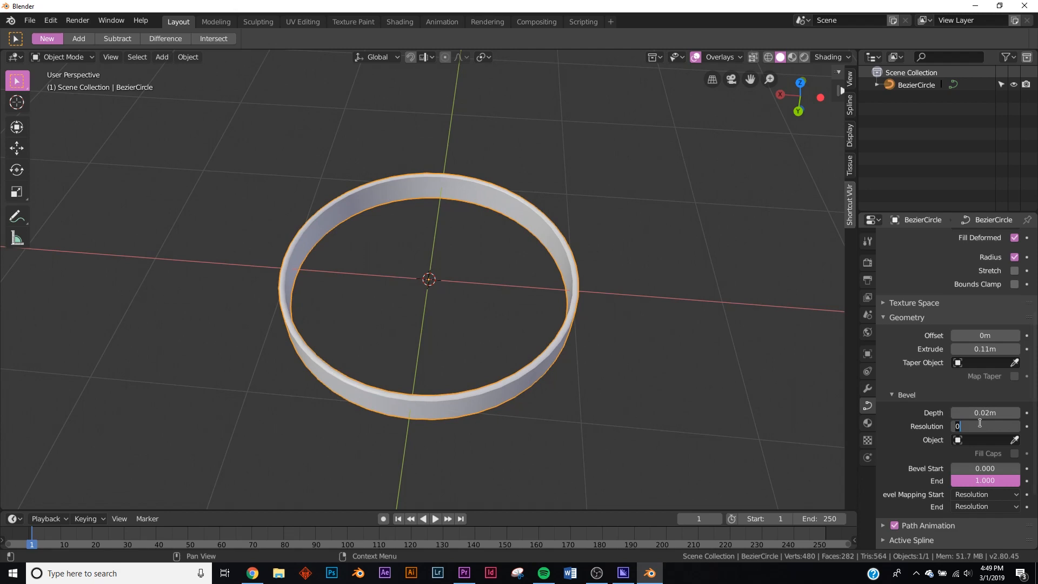
text(2)
key(Return)
mouse_move(508, 292)
middle_down()
mouse_move(510, 240)
mouse_move(505, 303)
middle_up()
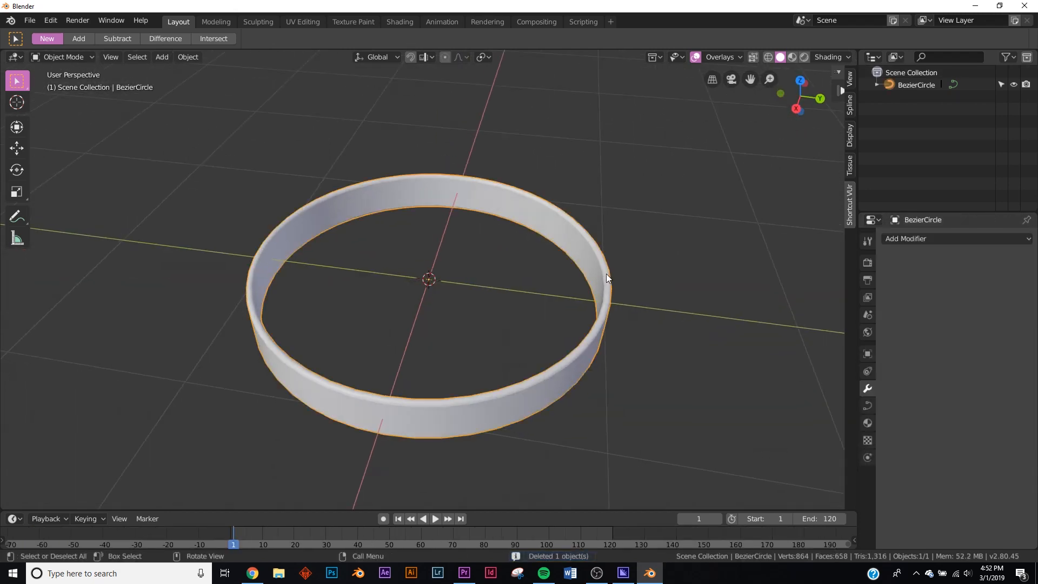
- Convert the ring curve to a mesh and check its geometry in Edit Mode
click(48, 20)
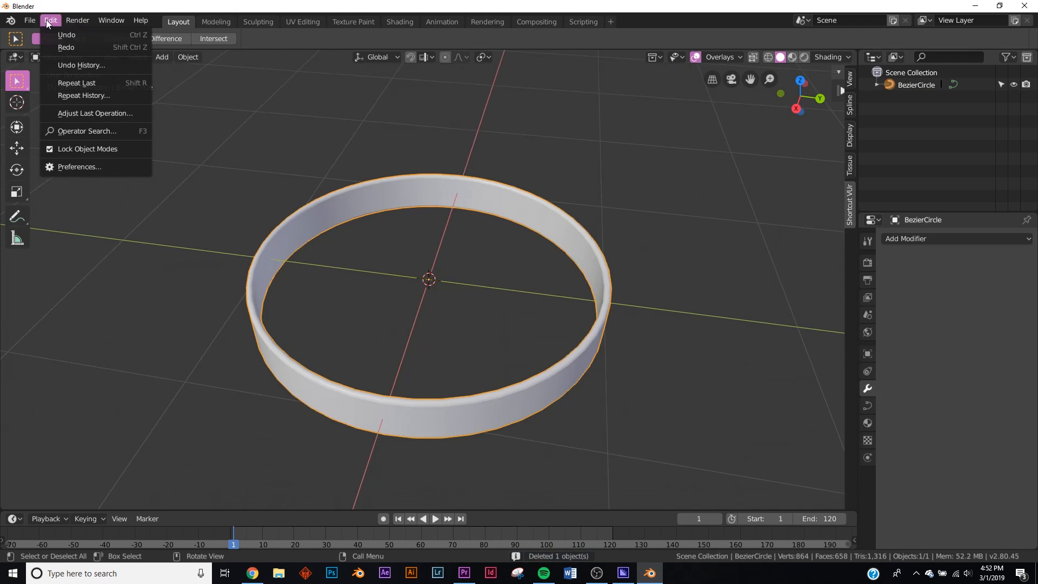
click(99, 132)
key(BackSpace)
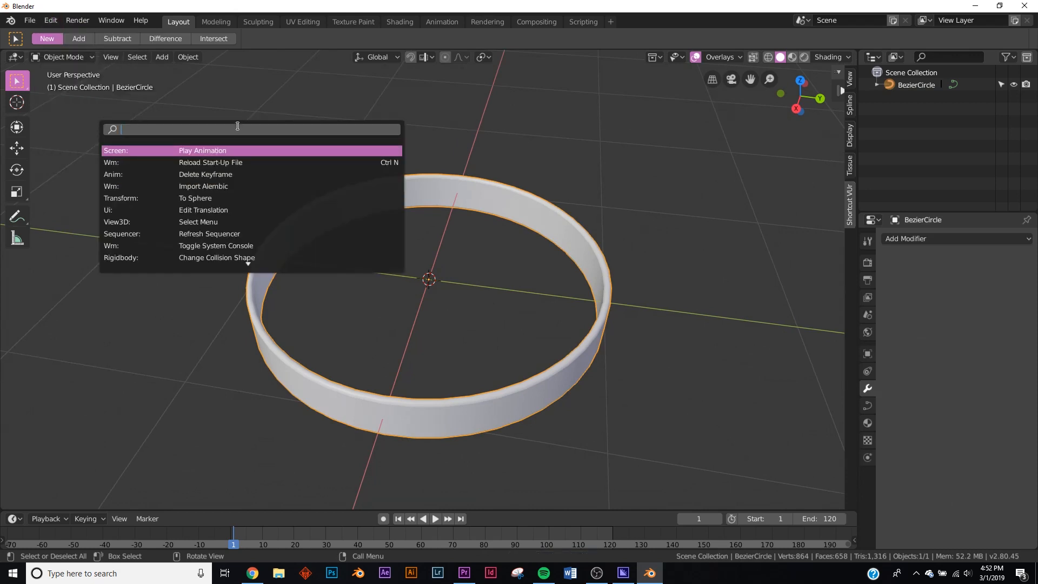
text(conv)
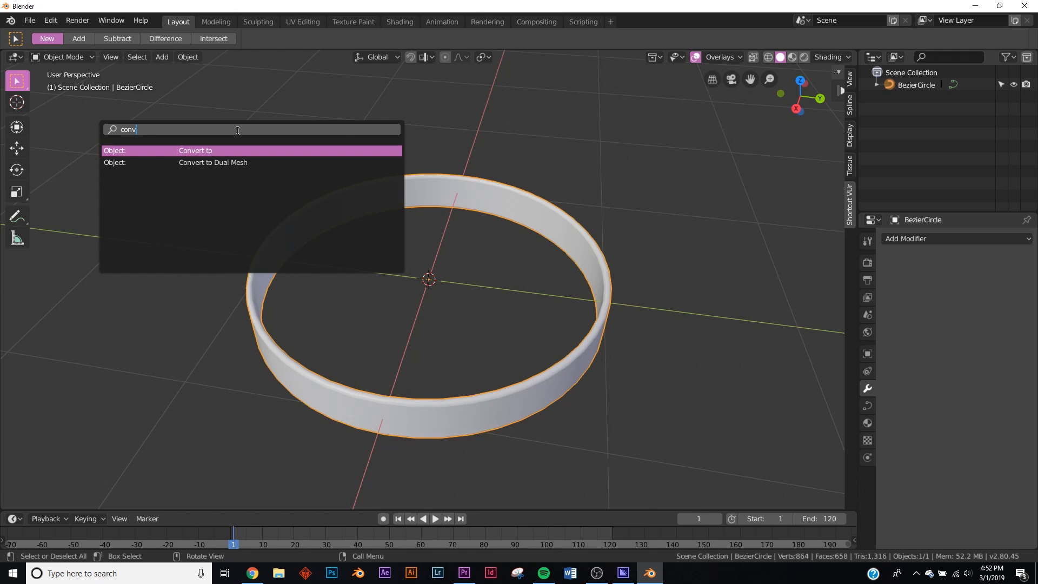
click(200, 149)
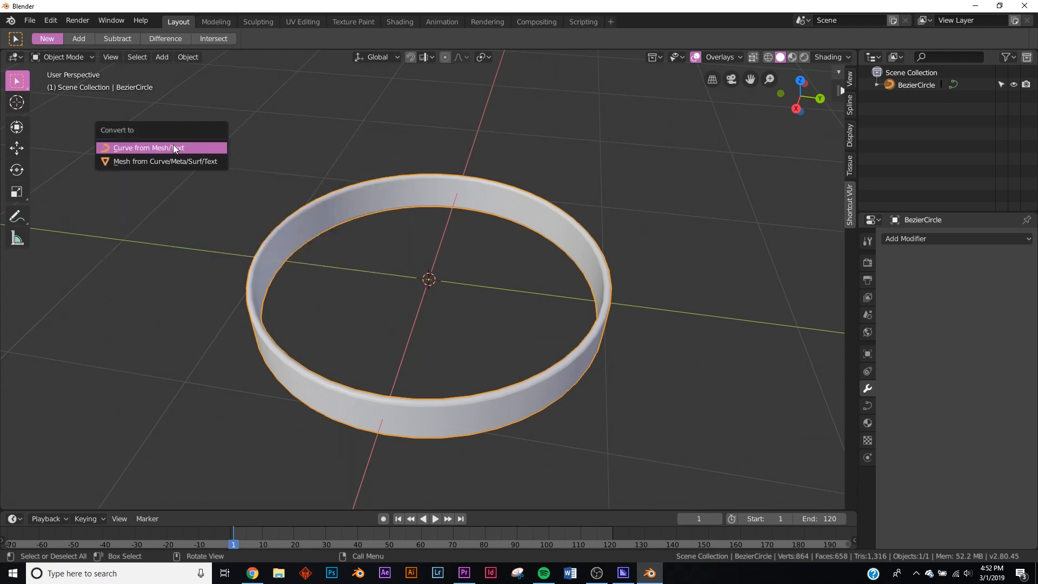
click(161, 161)
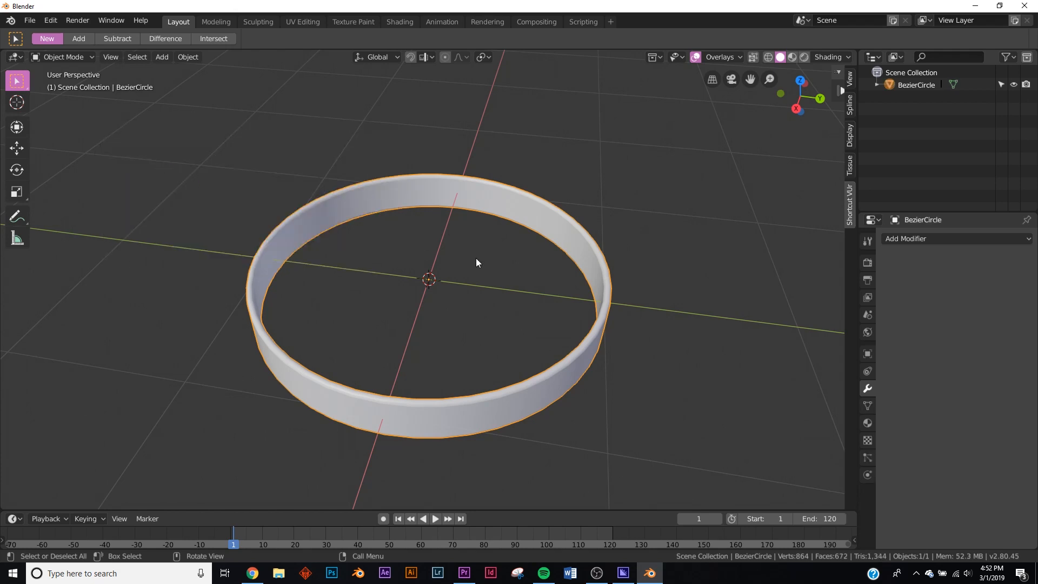
key(Tab)
key(a)
key(Tab)
- Add a Plain Axes empty at the center of the ring
middle_drag(478, 225, 562, 311)
key(shift+a)
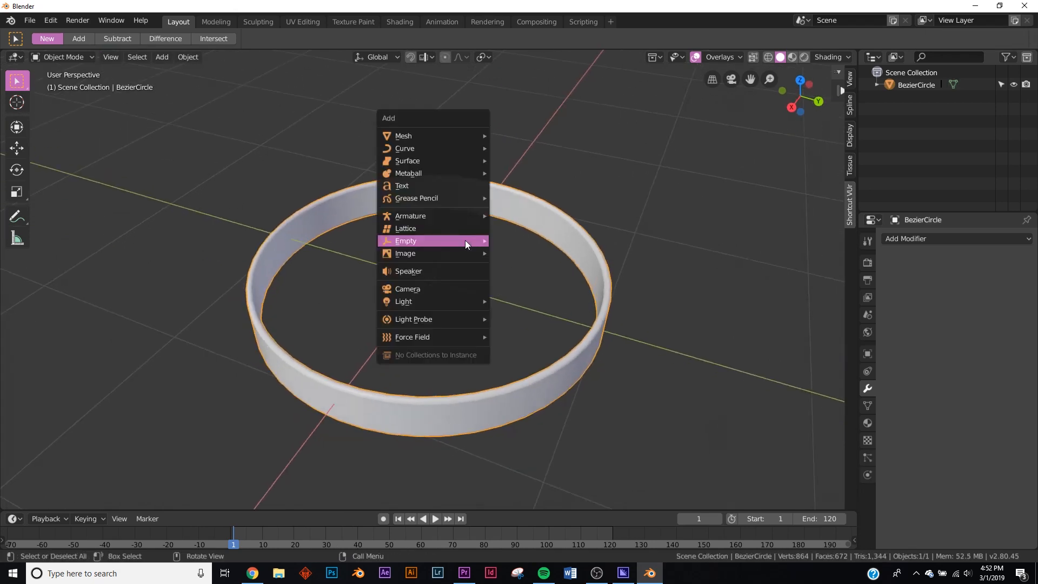
mouse_move(464, 240)
click(528, 241)
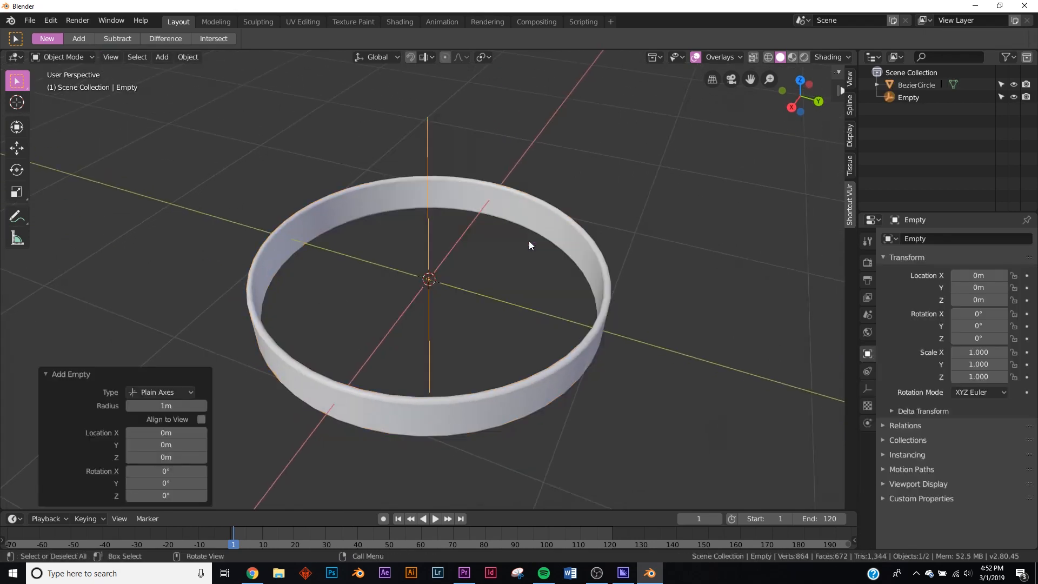
- Add an Array modifier to the ring
click(566, 241)
click(914, 241)
click(835, 269)
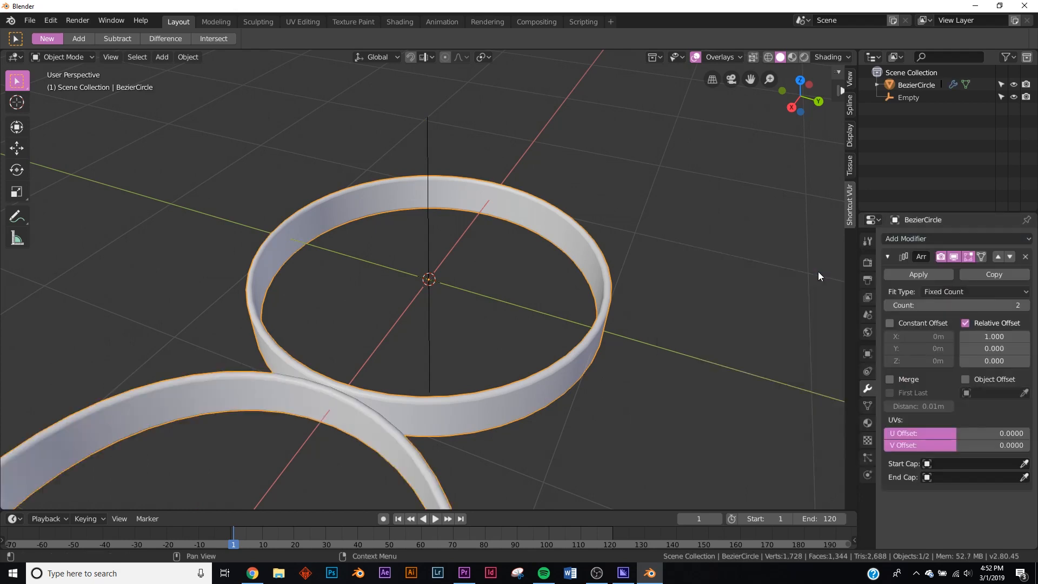
- Replace the array's Relative Offset with an Object Offset that uses the Empty
click(965, 323)
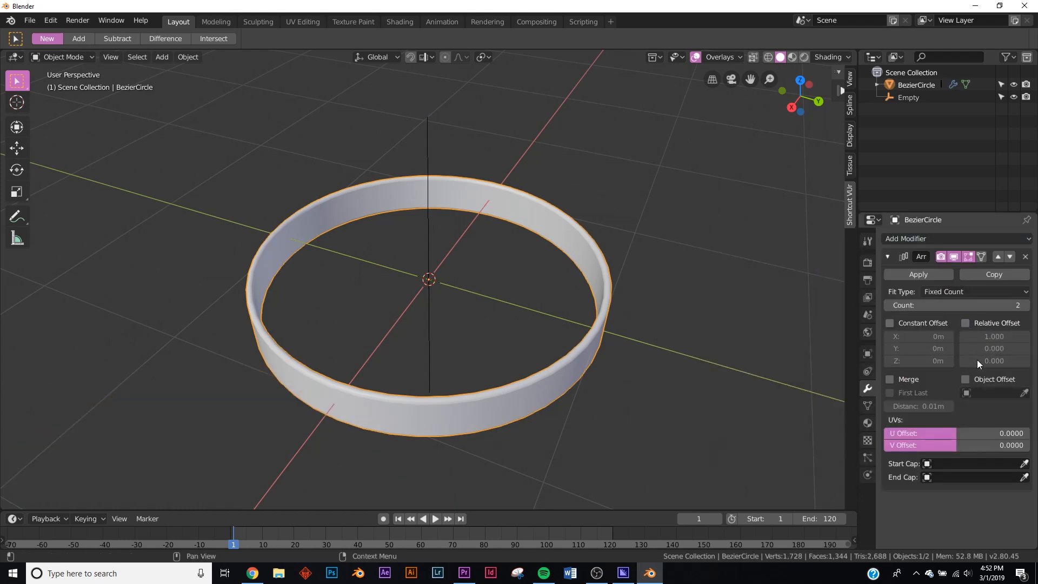
click(965, 380)
click(982, 392)
click(920, 409)
- Scale the Empty up to about 1.068 so the second ring surrounds the first
click(431, 236)
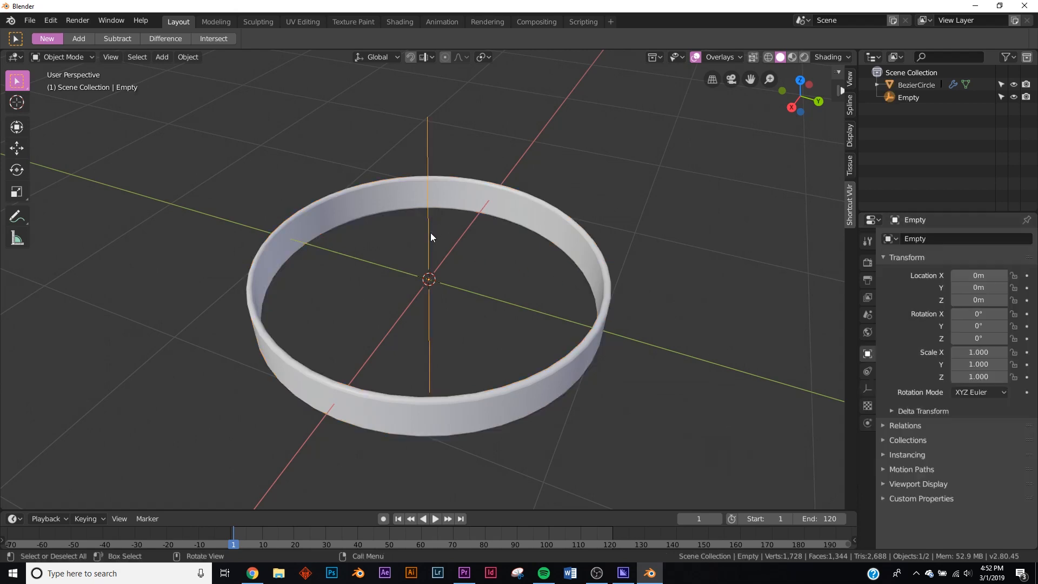
key(s)
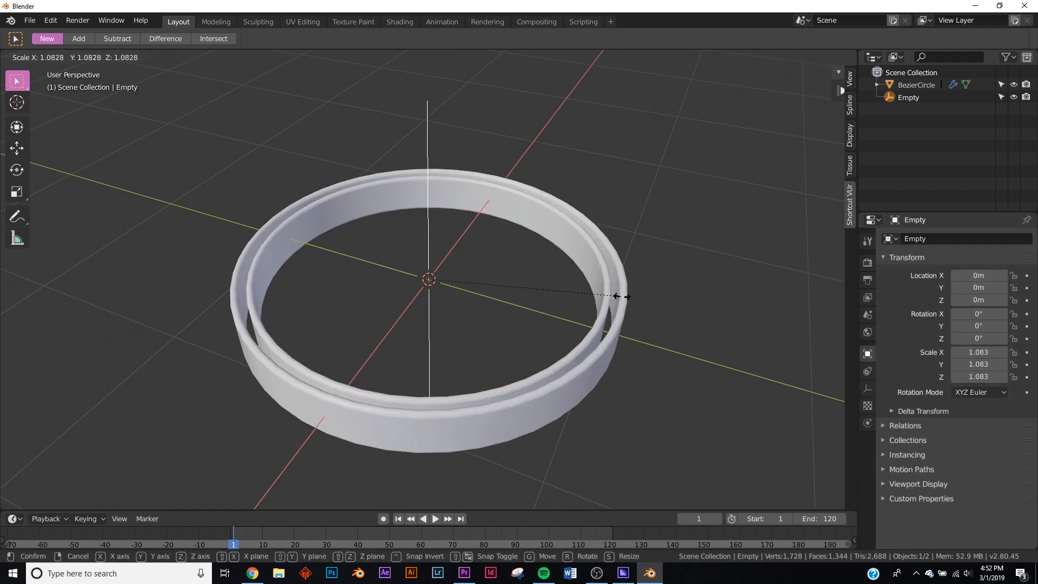
click(616, 295)
middle_drag(598, 291, 533, 203)
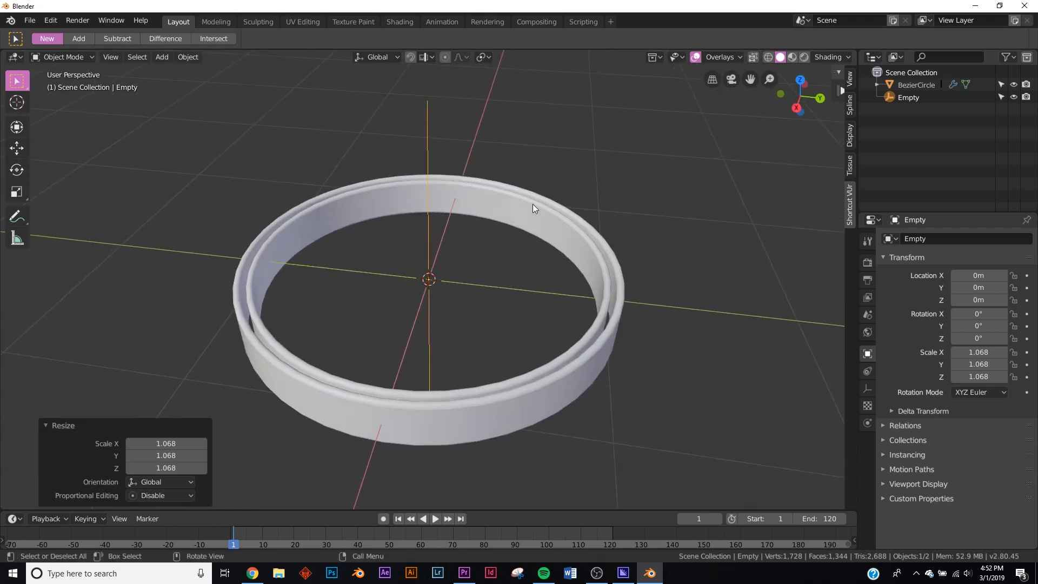
- Raise the ring's array count to 25
click(620, 325)
scroll(699, 323, down, 6)
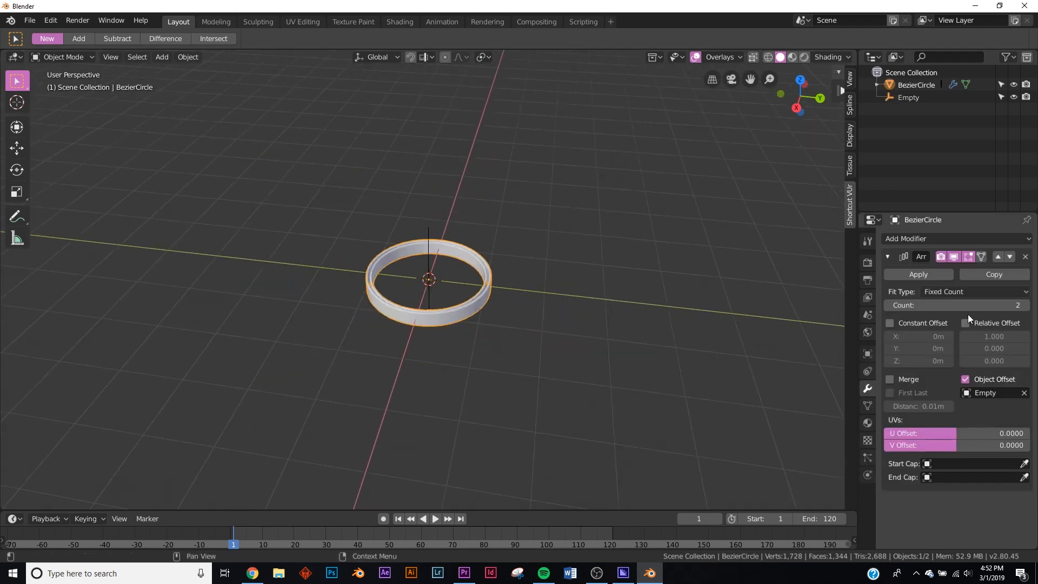
drag(953, 306, 989, 305)
middle_drag(383, 291, 401, 352)
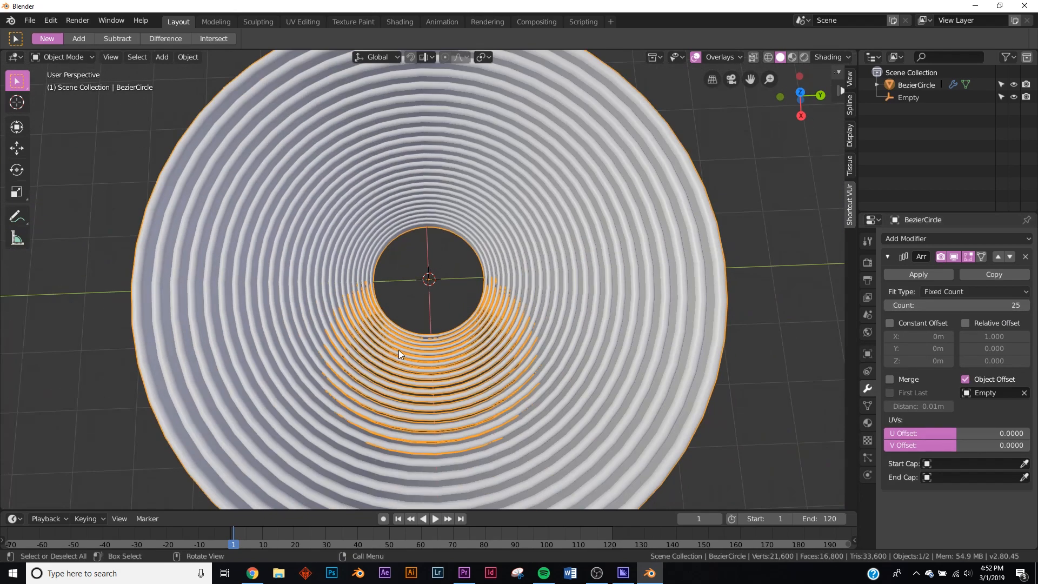
middle_drag(464, 313, 543, 301)
- Try rotating the Empty about the X axis and clear its rotation
click(430, 262)
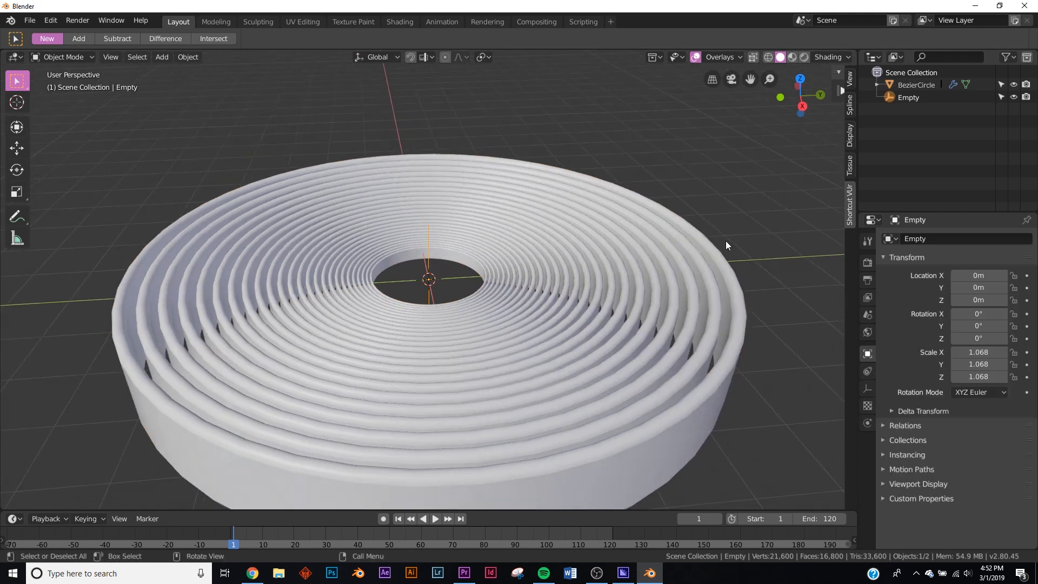
click(917, 98)
drag(977, 314, 1032, 326)
key(alt+r)
- Set the animation's end frame to 240
click(811, 519)
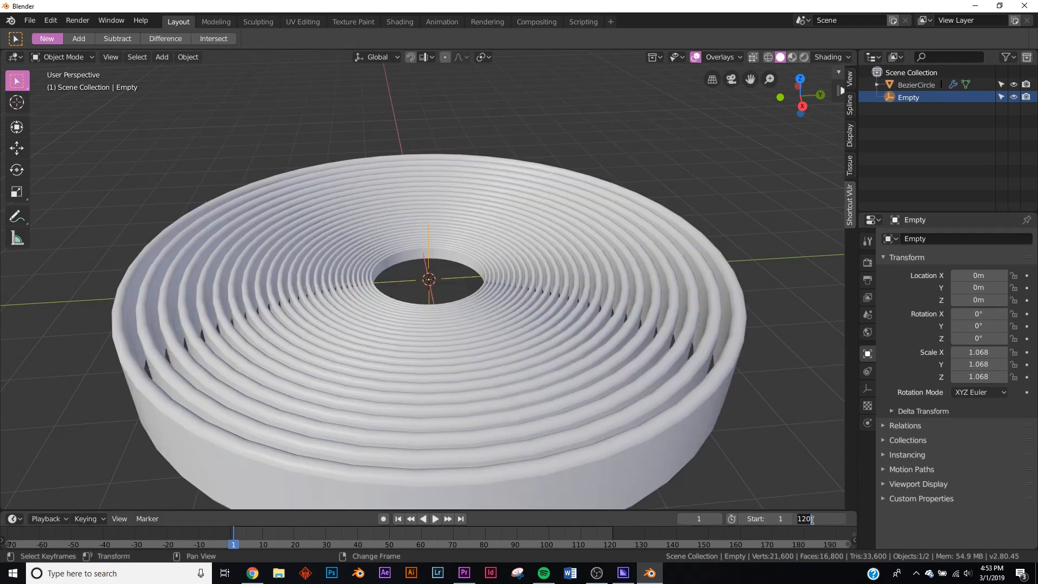
text(240)
key(Return)
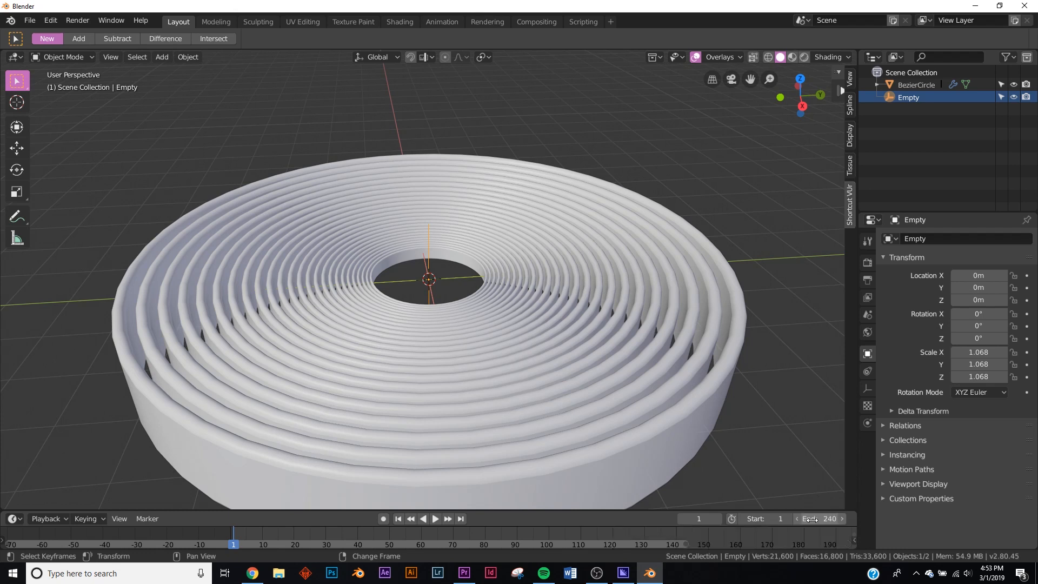
- Set the default F-Curve interpolation to Linear in the animation preferences
click(49, 21)
click(92, 164)
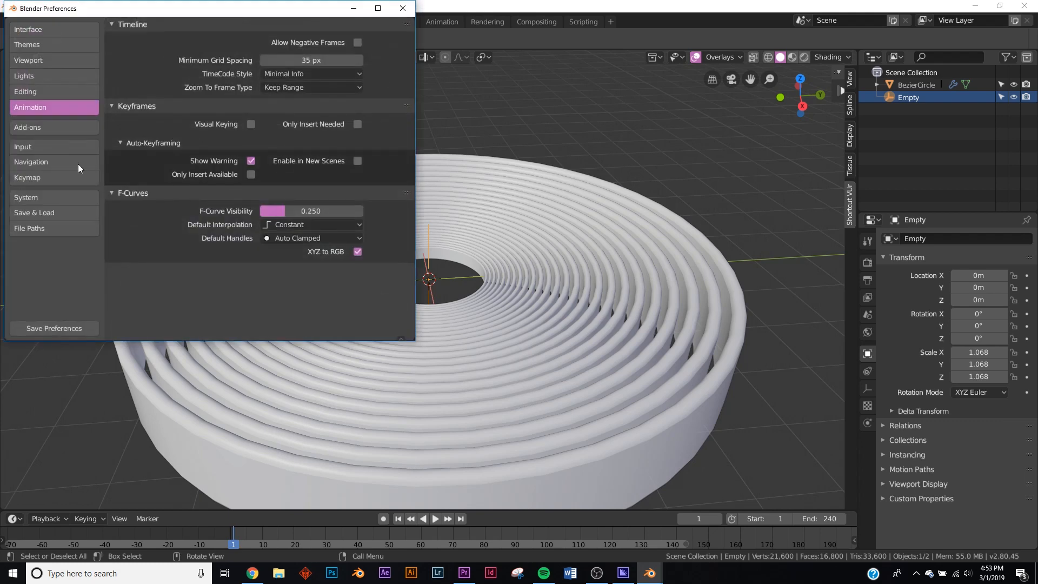
click(301, 224)
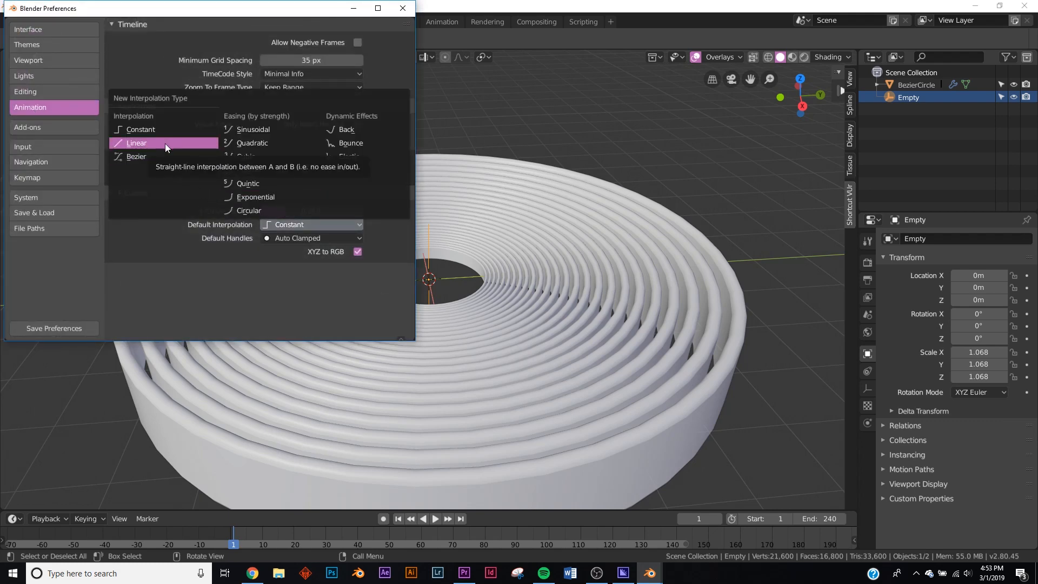
click(164, 144)
click(311, 224)
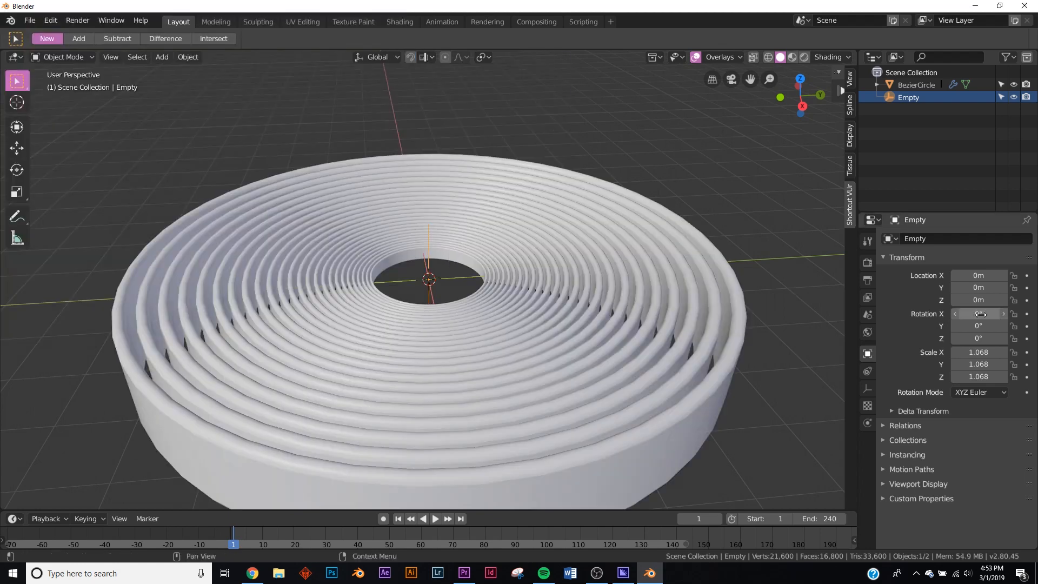
- Try another X rotation on the Empty and undo it
drag(975, 314, 1006, 324)
key(ctrl+z)
key(ctrl+z)
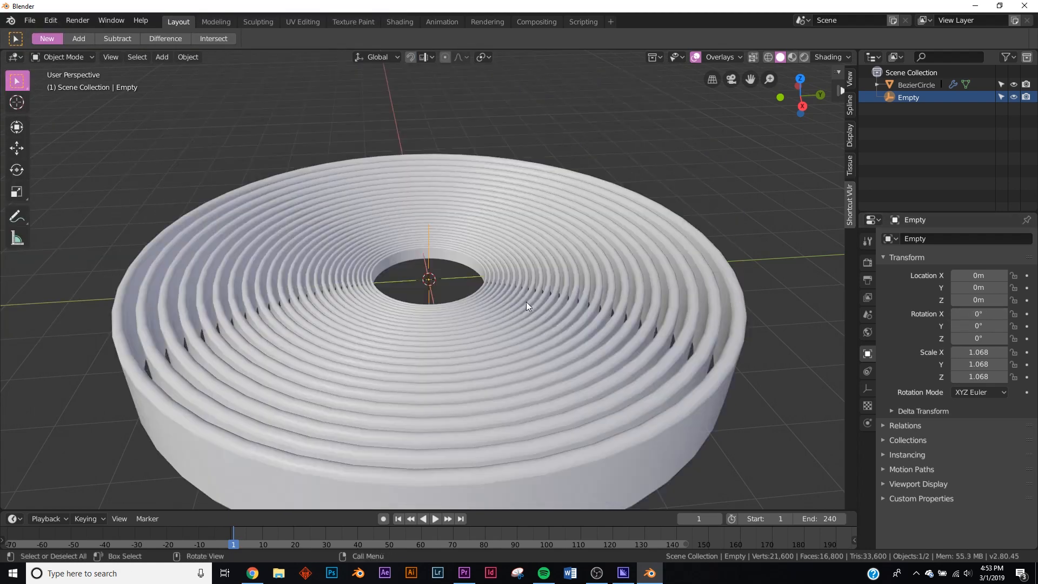
- Keyframe the Empty's X rotation at 0° on frame 1 and at 360° on frame 241
click(1026, 314)
click(458, 518)
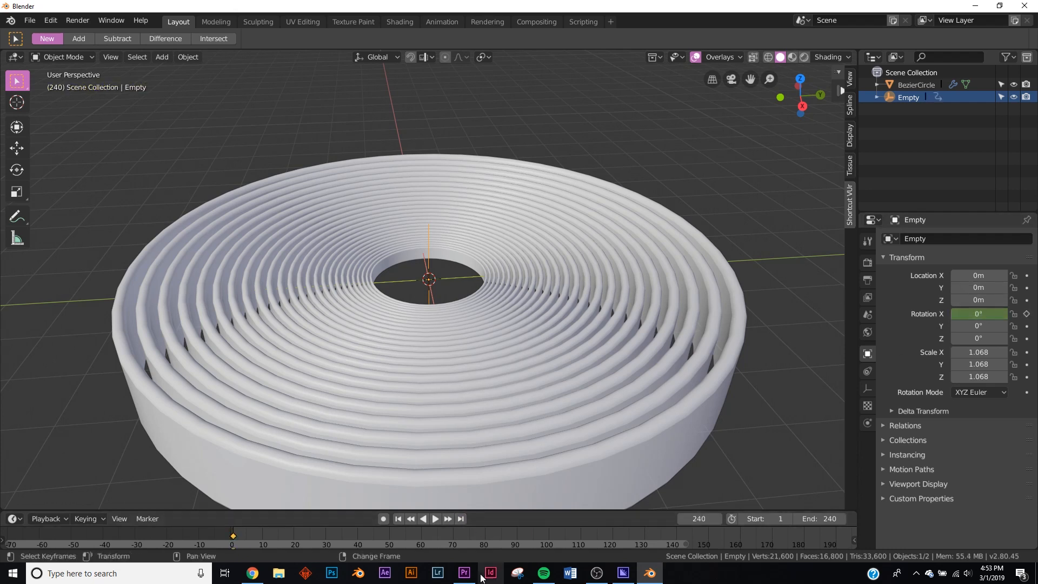
drag(688, 544, 911, 536)
key(Right)
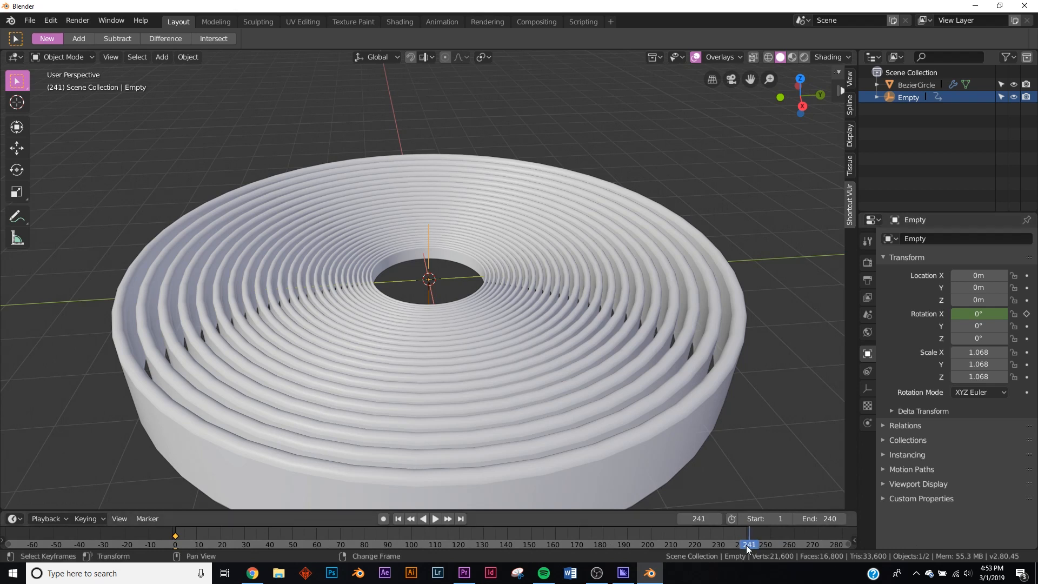
click(977, 315)
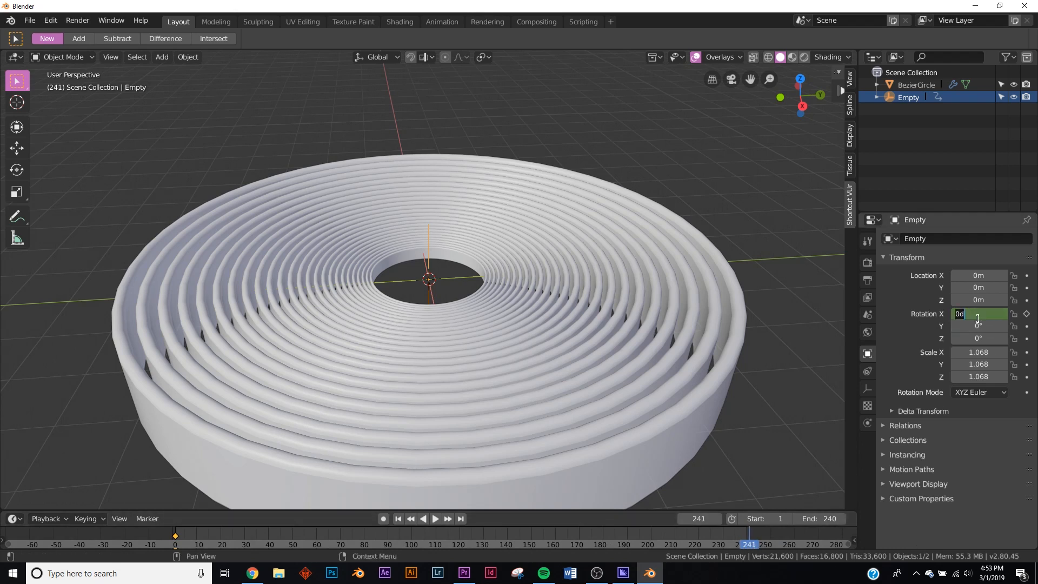
key(Return)
key(i)
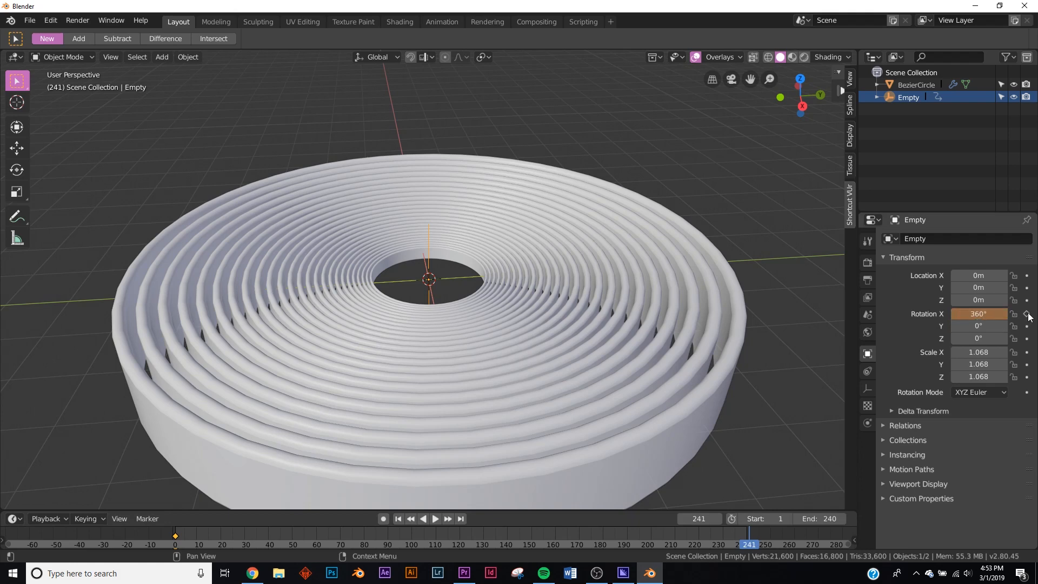
- Play the ring rotation from the first frame to check its motion, and return to frame 1
click(411, 519)
click(433, 518)
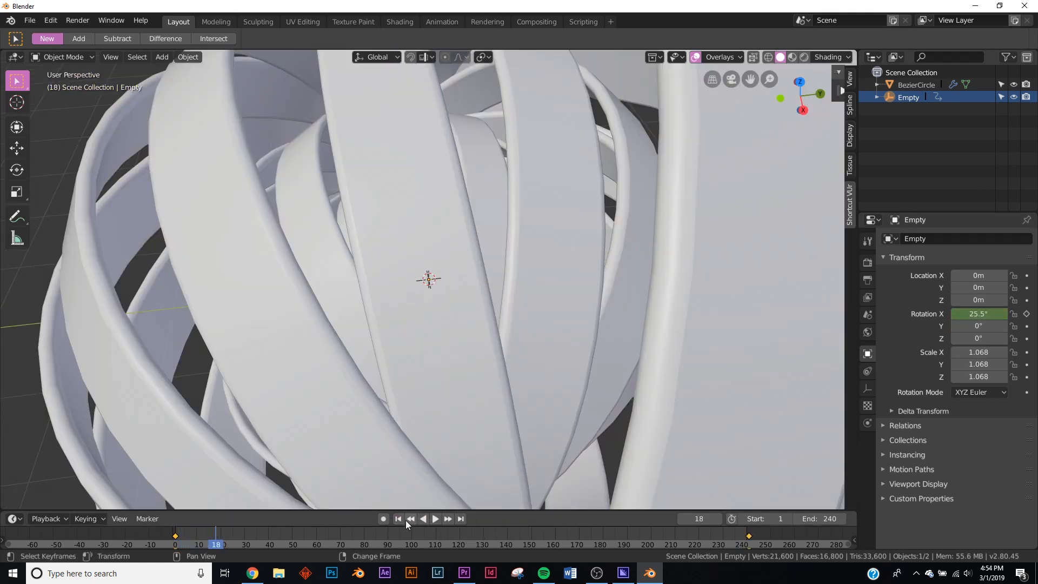
click(407, 520)
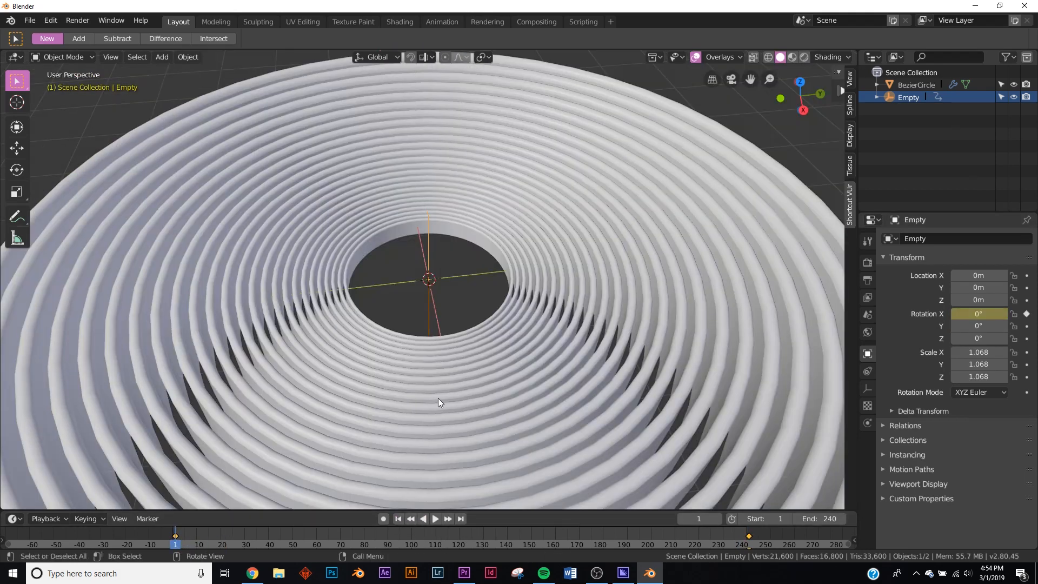
click(435, 519)
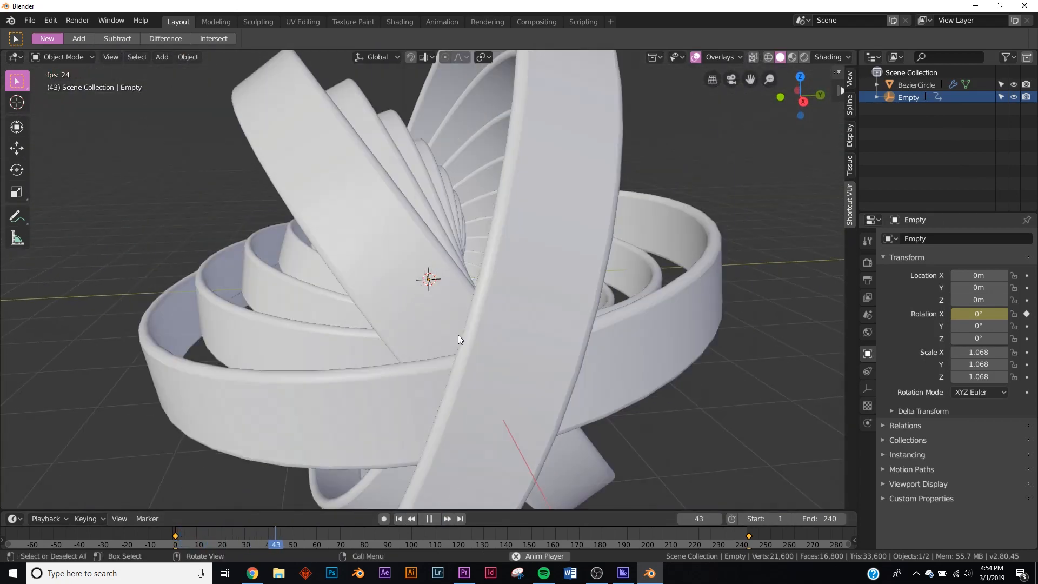
click(431, 519)
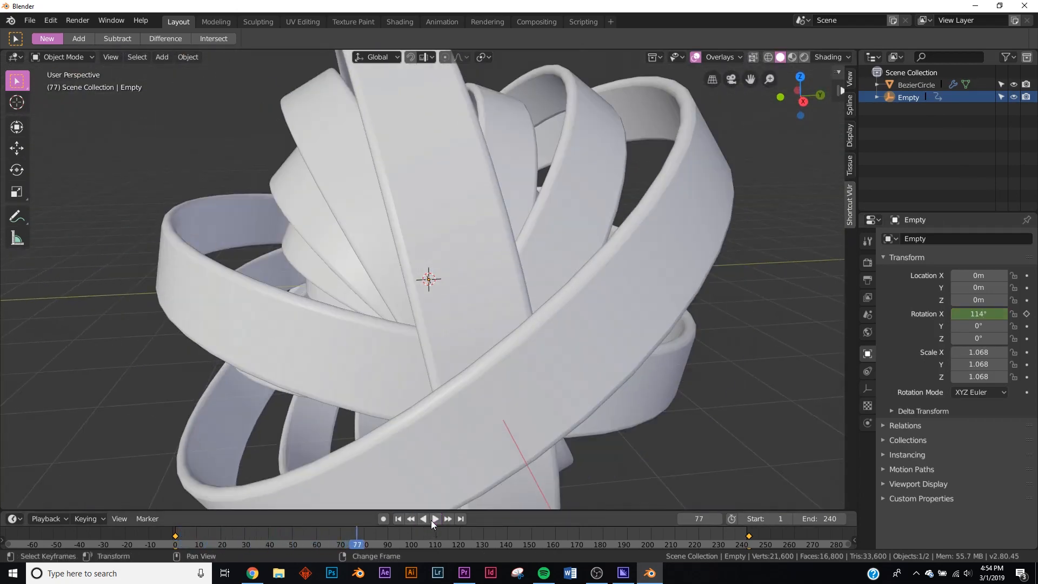
click(398, 519)
- Set the animation's end frame to 500 and move the last rotation keyframe to frame 501
double_click(822, 519)
text(500)
key(Return)
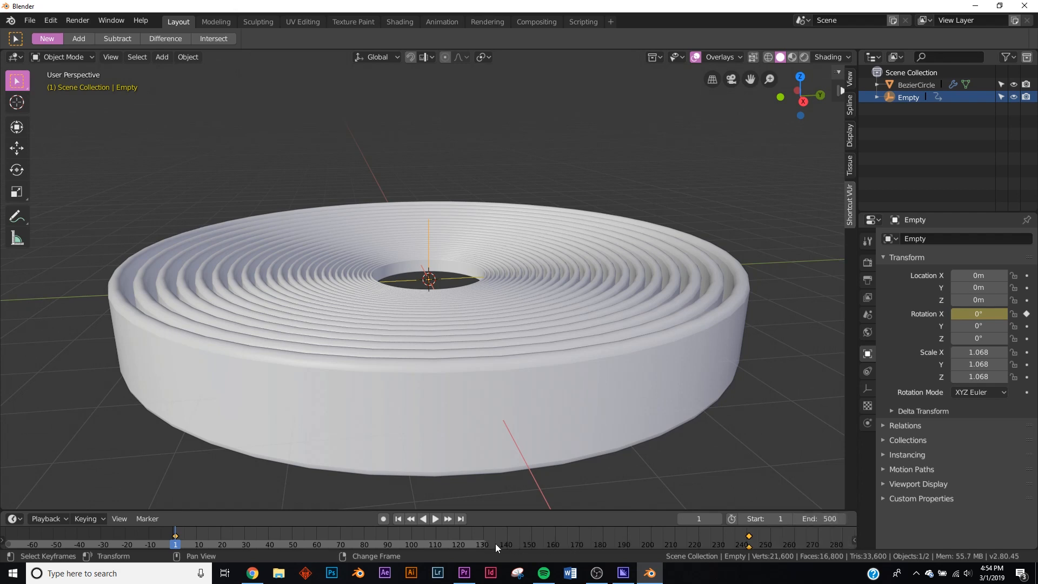
key(Home)
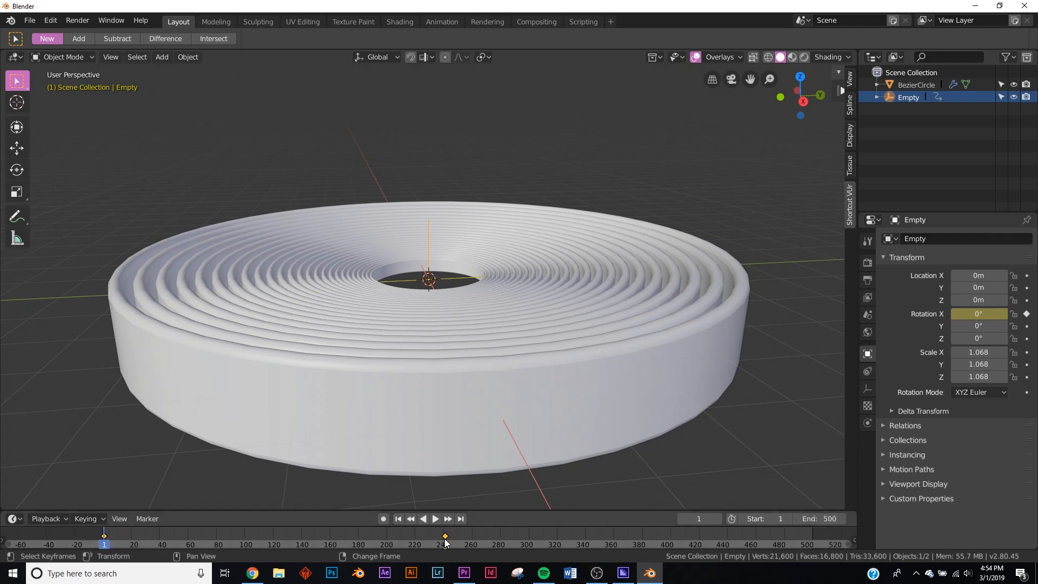
drag(445, 536, 814, 540)
right_drag(816, 539, 814, 538)
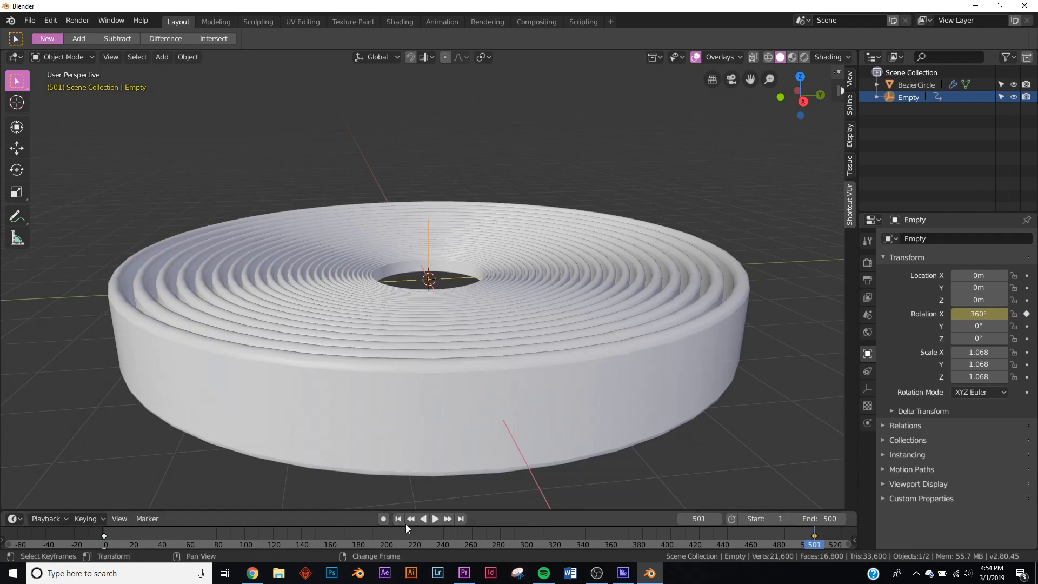
- Play the slowed animation from the start and try a Y rotation of 46.9° on the Empty
click(398, 520)
click(436, 518)
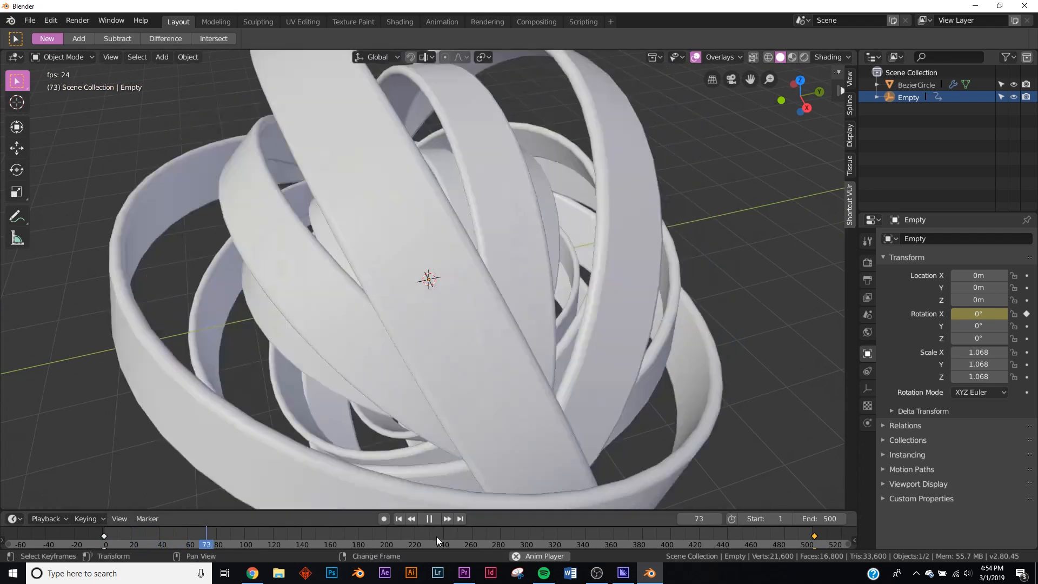
key(Escape)
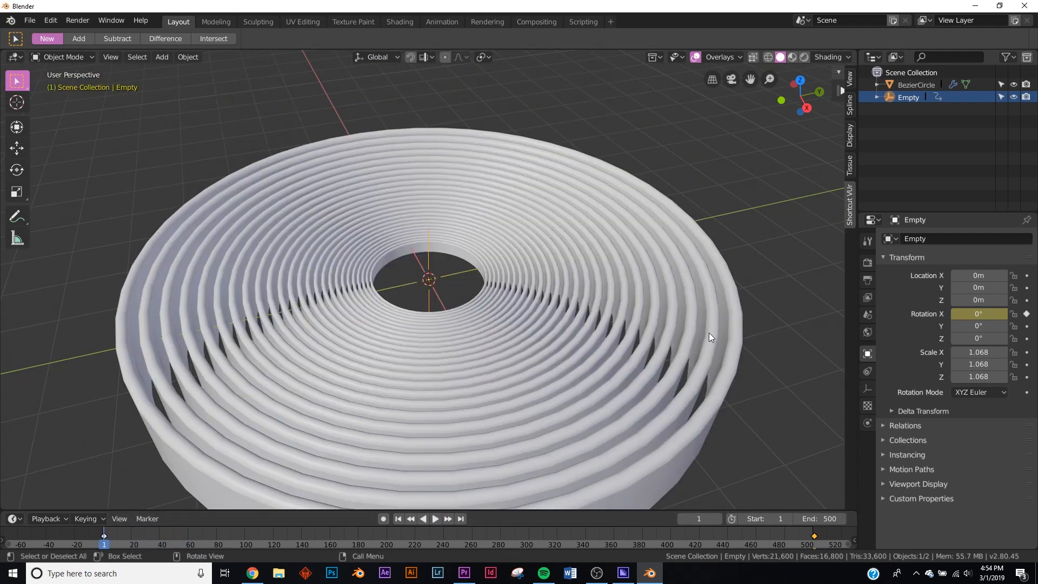
click(436, 518)
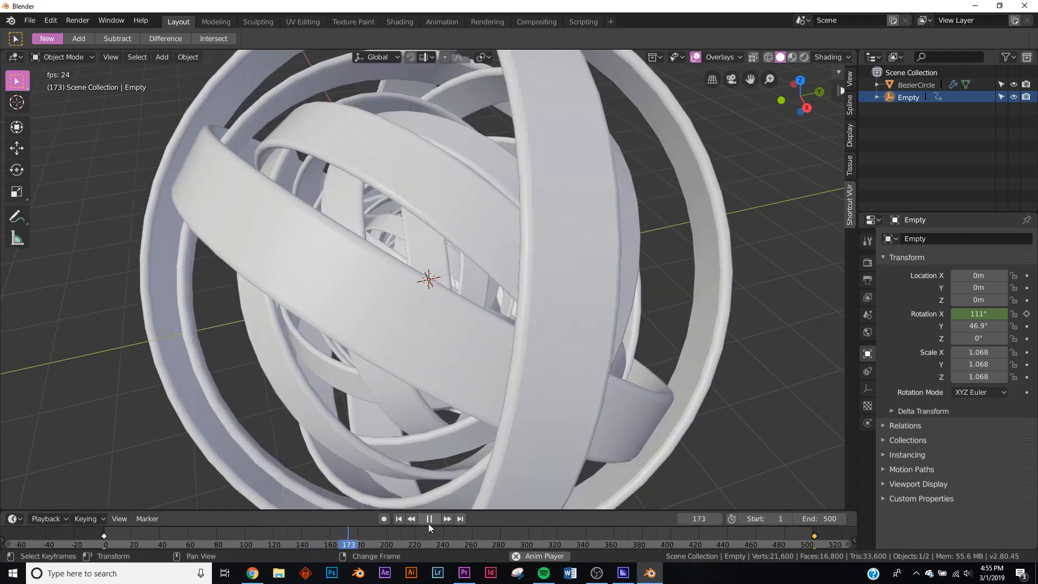
click(429, 520)
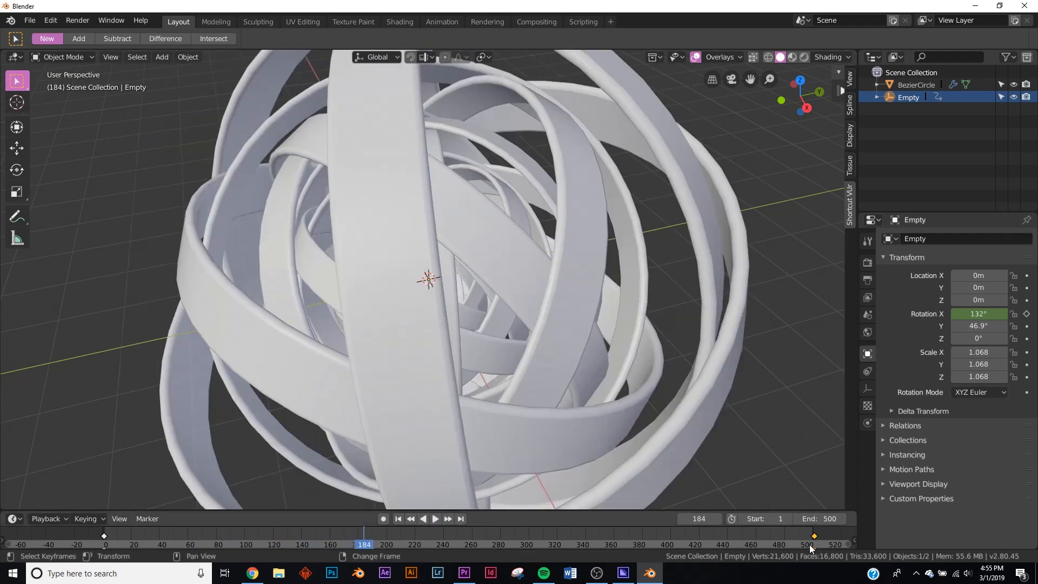
- Set the animation's end frame to 1000 and move the last rotation keyframe just past that frame
click(835, 518)
text(100)
key(Return)
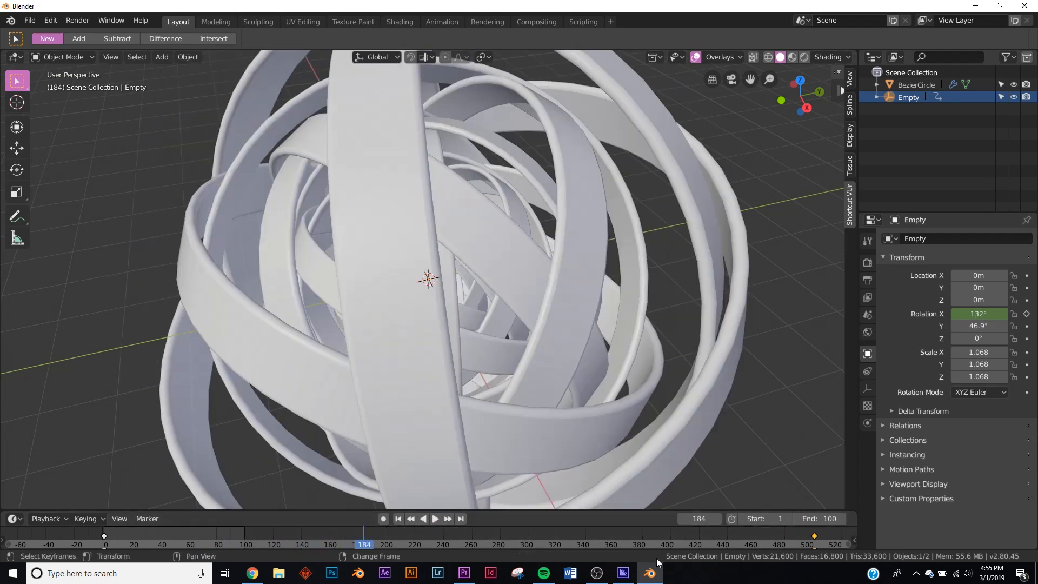
click(828, 518)
text(1000)
key(Return)
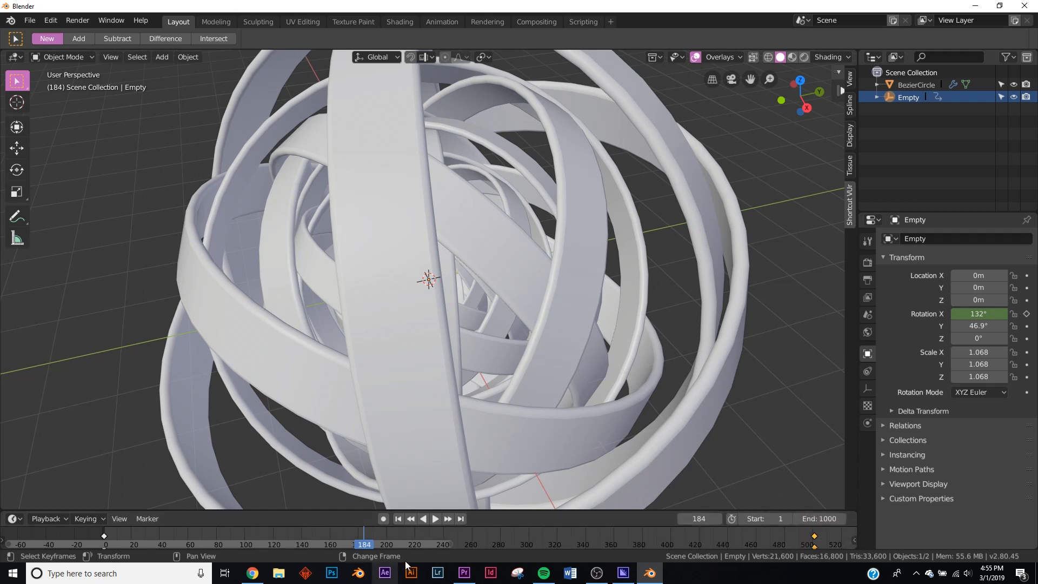
key(Home)
drag(900, 540, 903, 539)
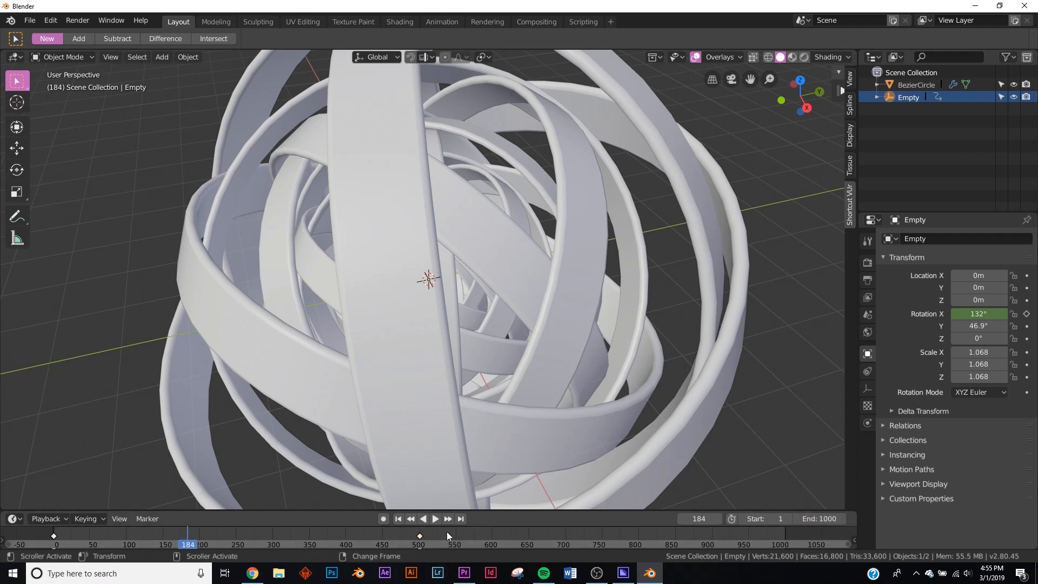
drag(423, 537, 786, 538)
click(786, 541)
right_drag(786, 540, 786, 539)
- Set the Empty's Y rotation to -4.5° and Z rotation to 123° while the animation plays from the start
click(401, 520)
click(434, 520)
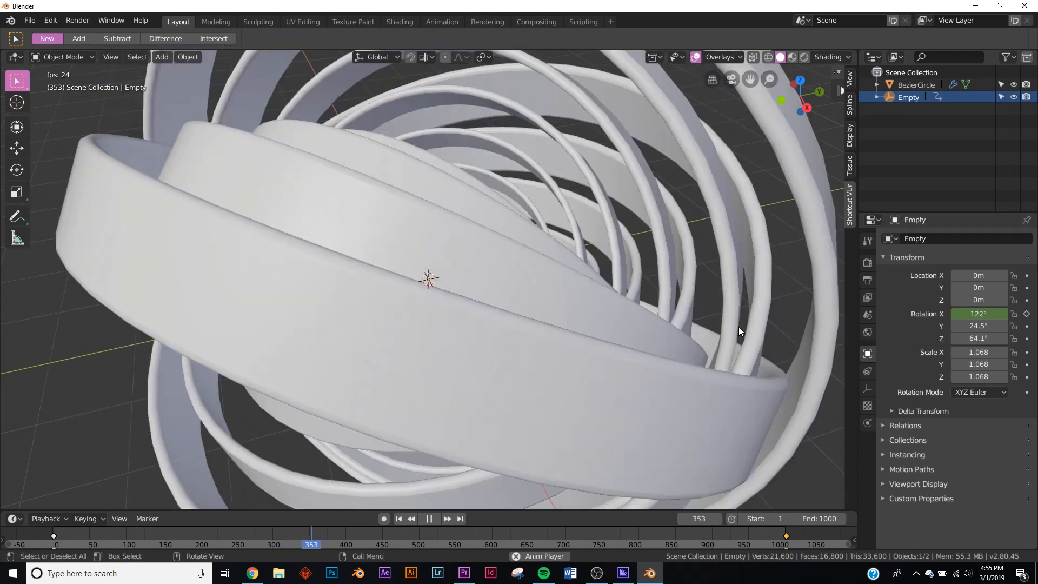
middle_drag(738, 329, 529, 256)
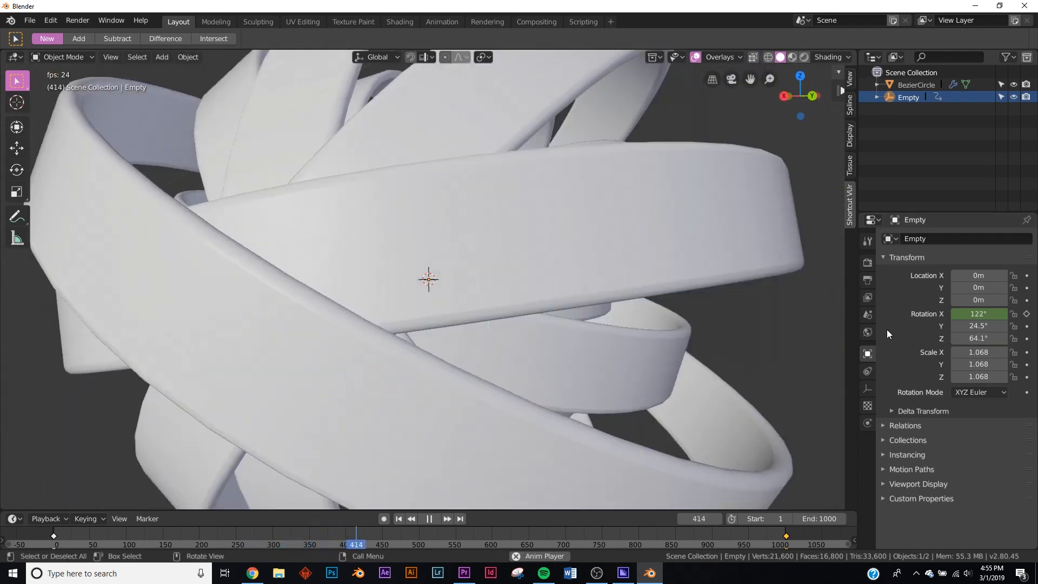
drag(979, 326, 1010, 338)
middle_drag(411, 373, 458, 294)
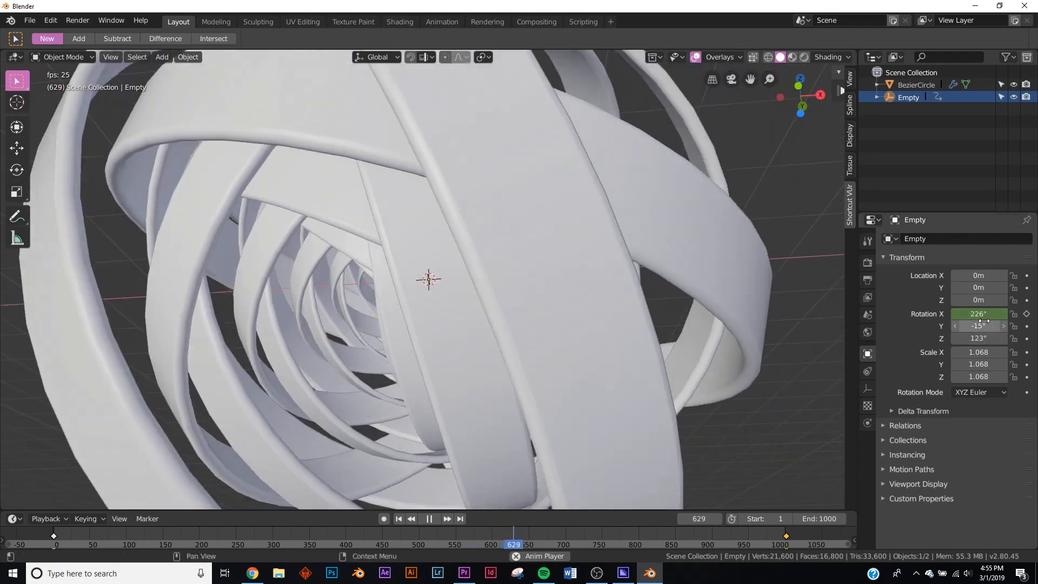
mouse_move(978, 326)
mouse_down()
mouse_move(965, 326)
mouse_move(984, 326)
mouse_up()
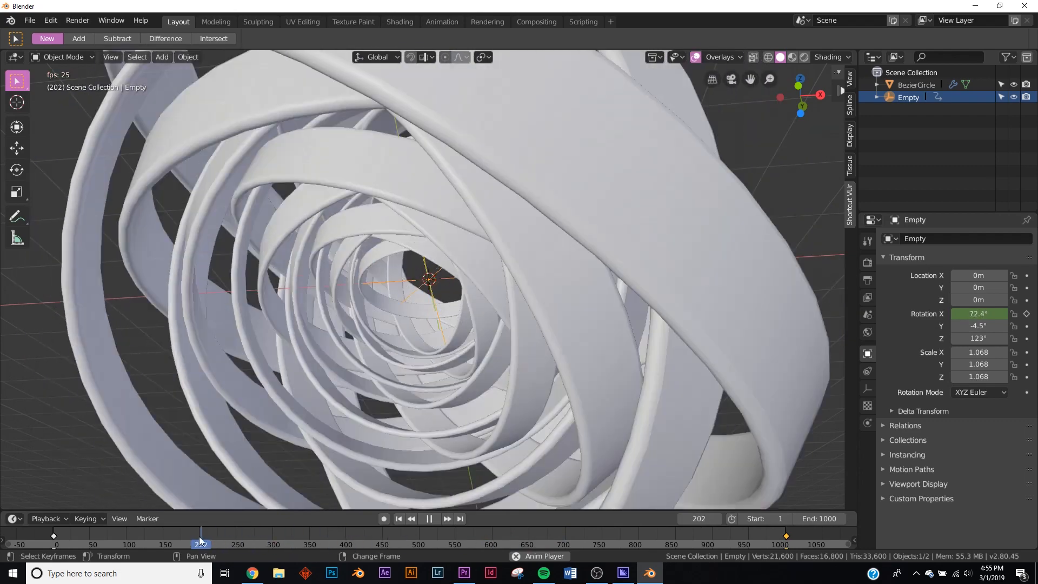
- Pause the animation at frame 324 and add a camera aligned to a view looking into the centre of the rings
click(270, 535)
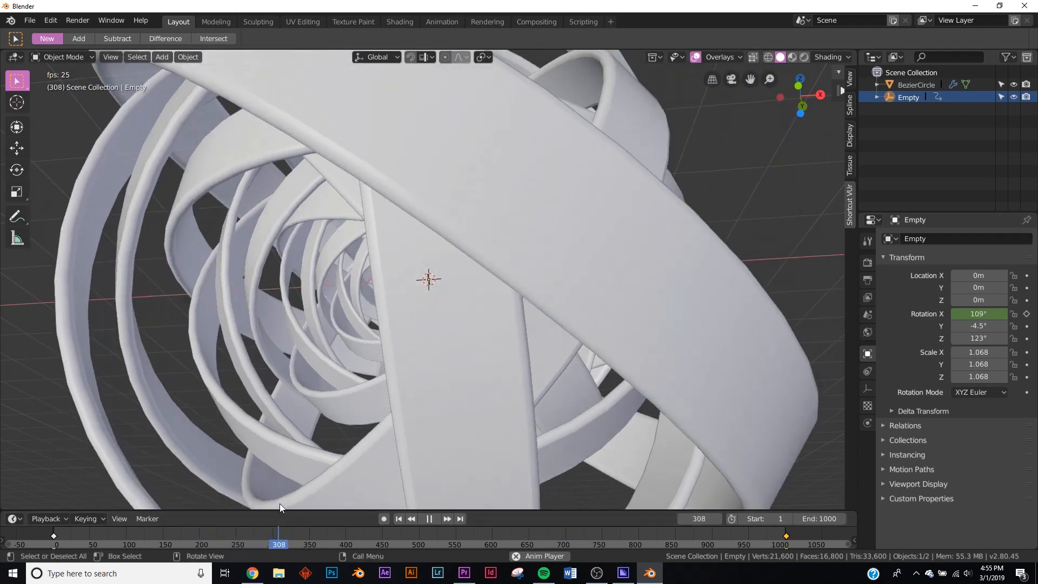
click(430, 518)
middle_drag(308, 378, 450, 382)
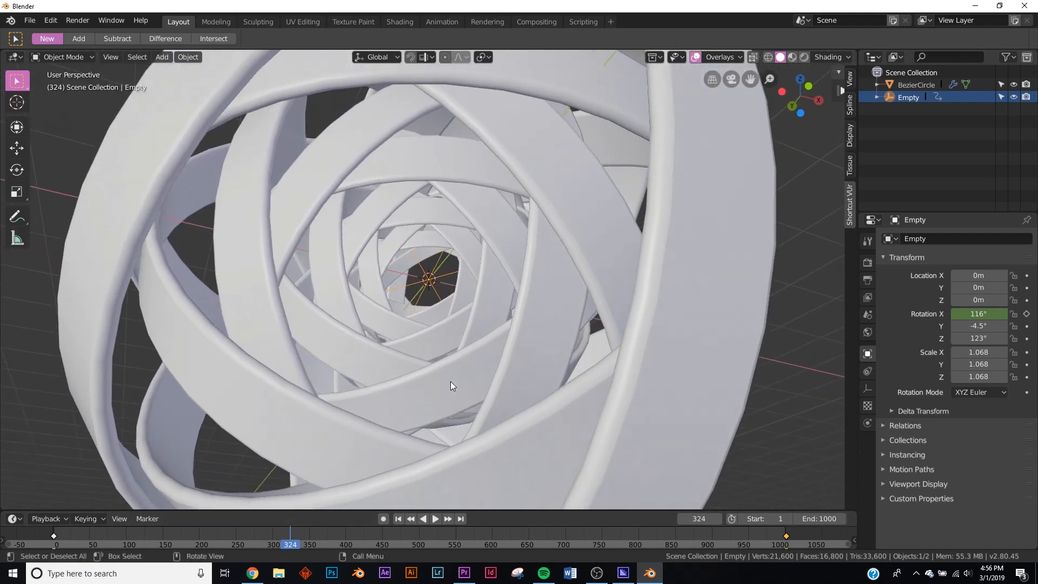
middle_drag(459, 337, 420, 261)
key(shift+a)
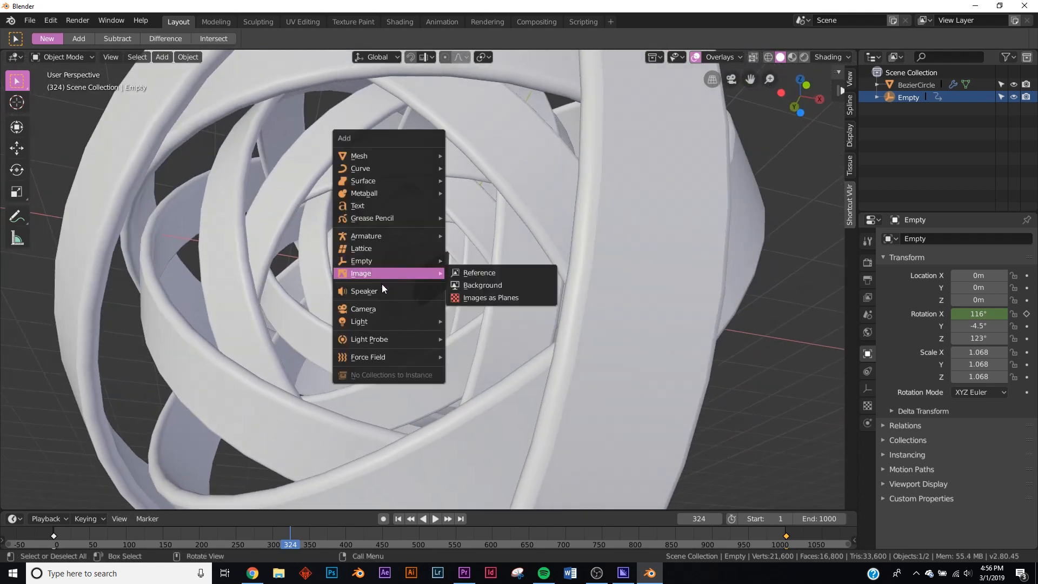
click(373, 308)
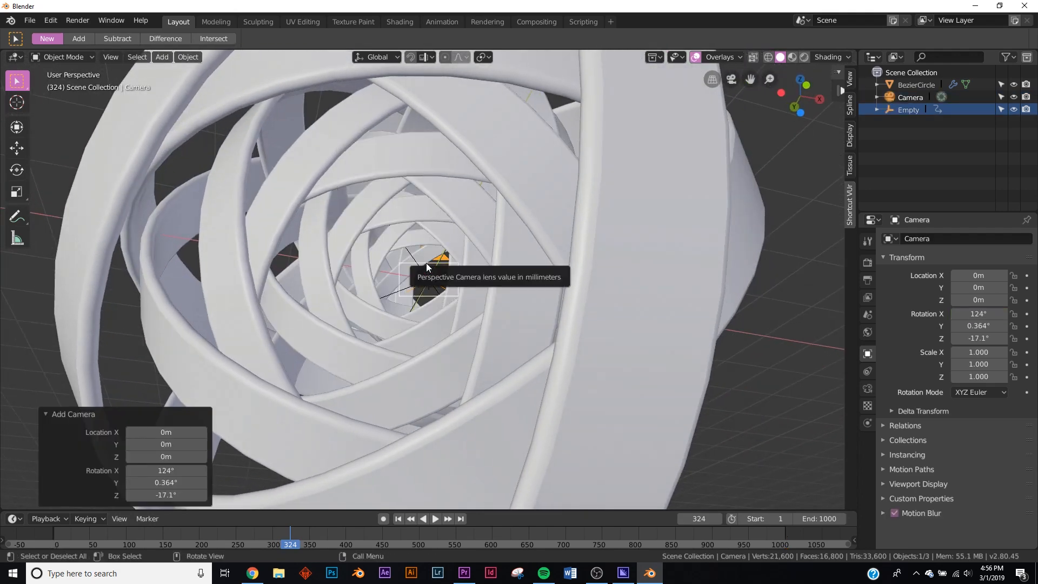
key(ctrl+alt+KP_0)
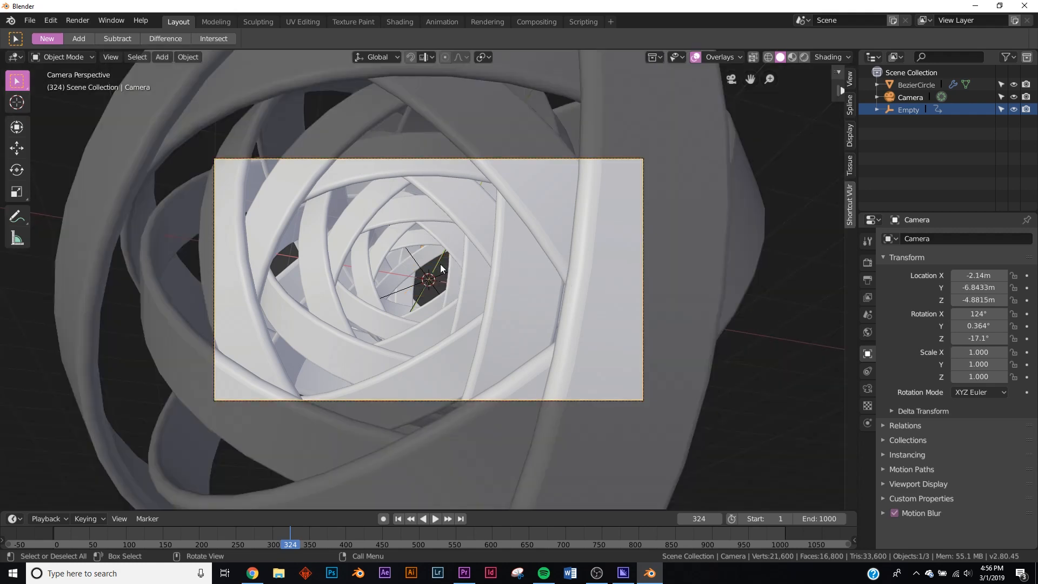
scroll(535, 324, up, 3)
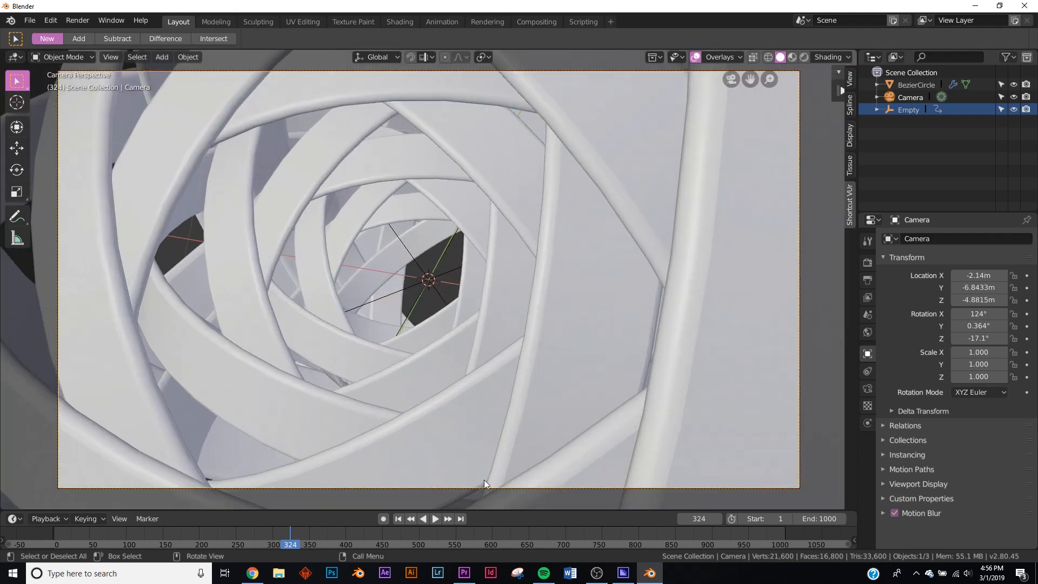
- Play and scrub the animation through the camera to examine the ring motion near the start and end of the loop
click(435, 519)
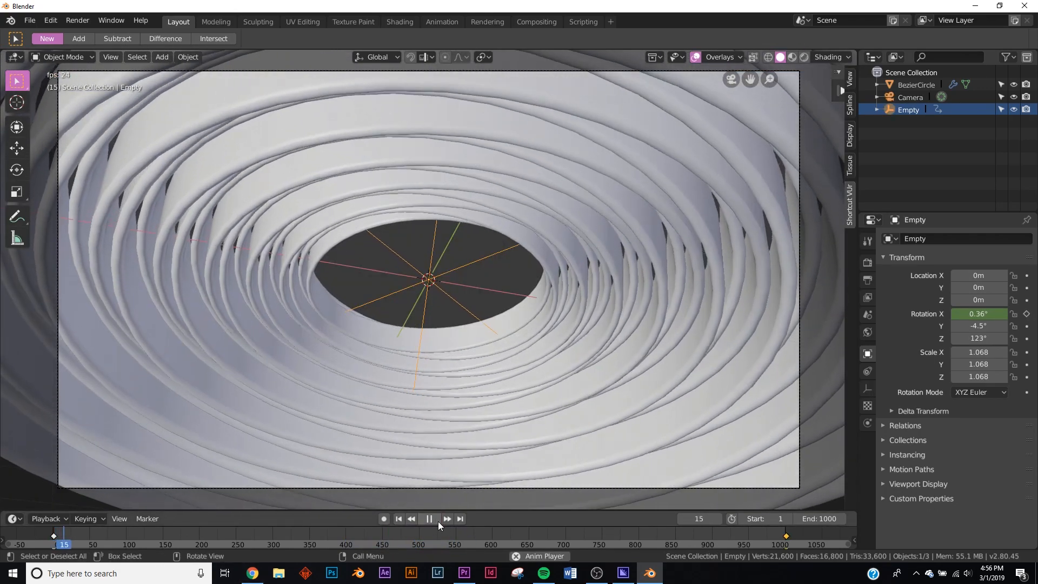
click(438, 521)
click(400, 519)
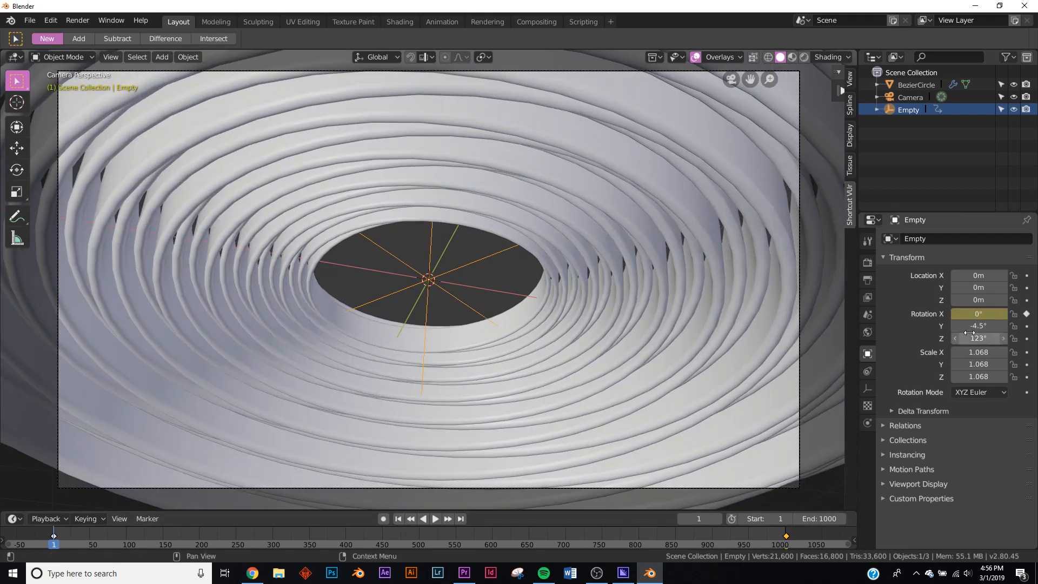
click(787, 540)
key(space)
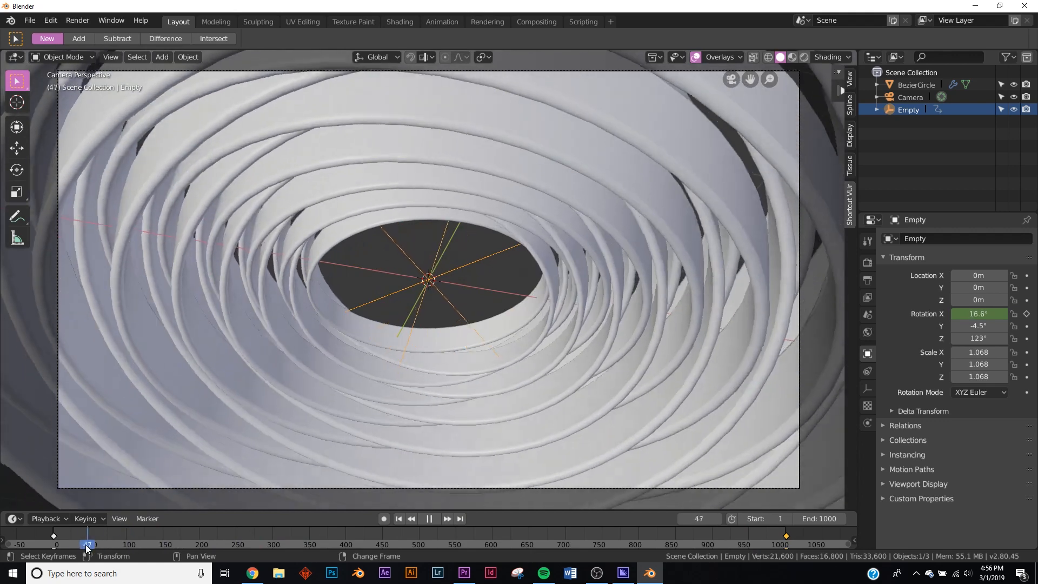
click(80, 545)
key(space)
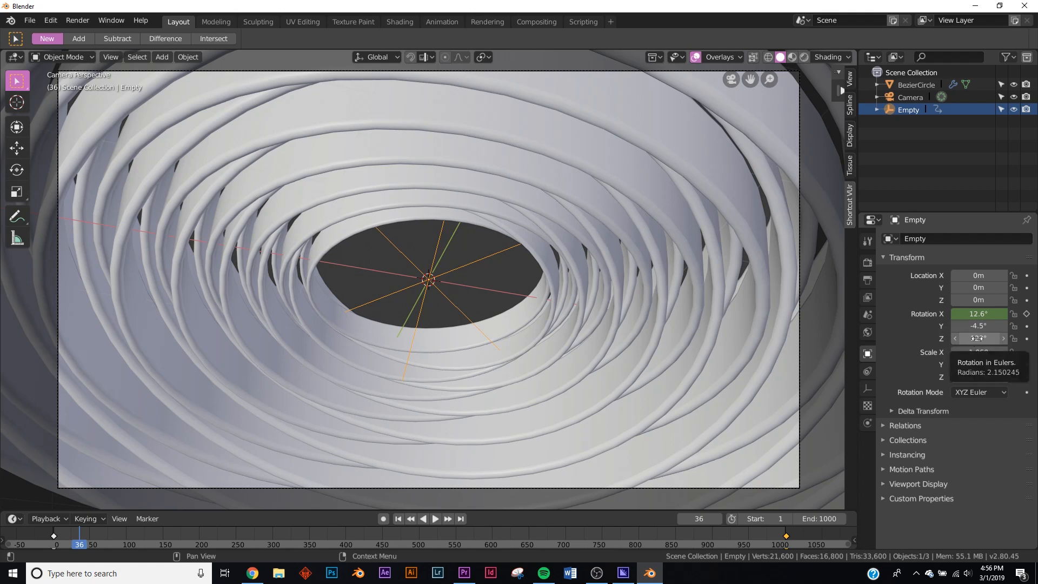
click(399, 519)
click(435, 519)
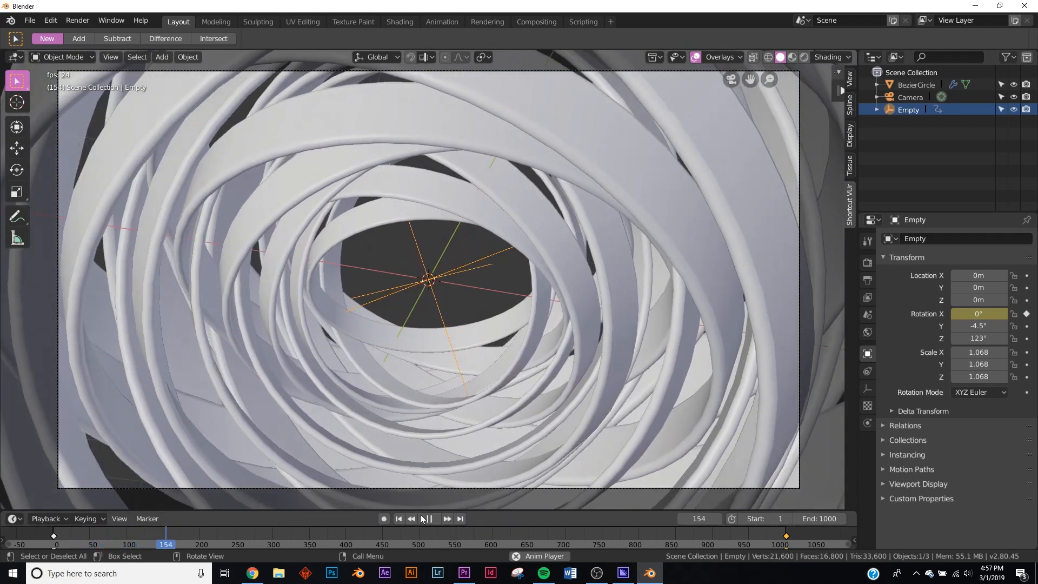
click(430, 519)
click(418, 519)
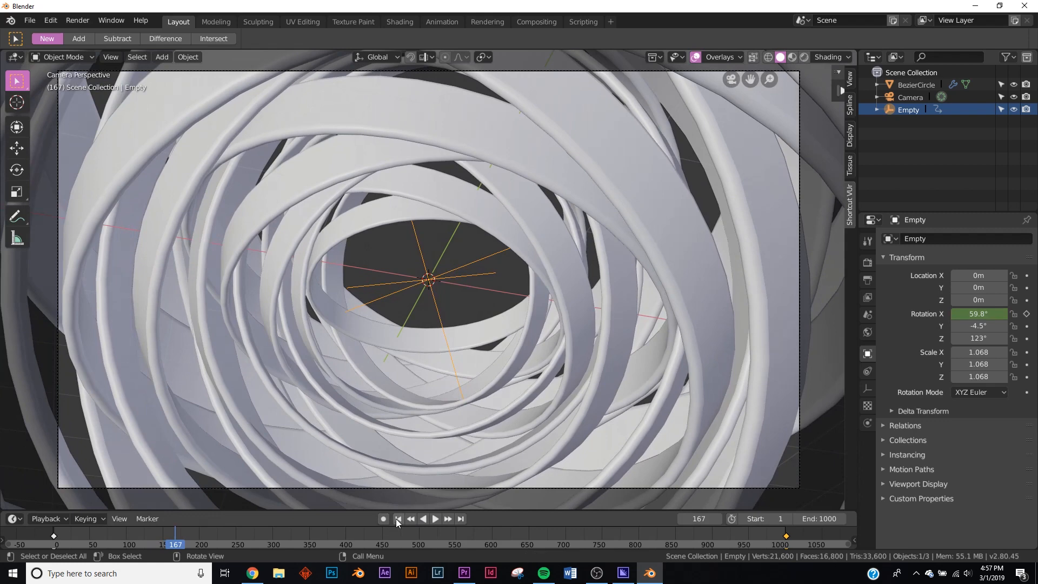
- Move to frame 310 and select the BezierCircle ring object in the camera view
click(279, 545)
key(space)
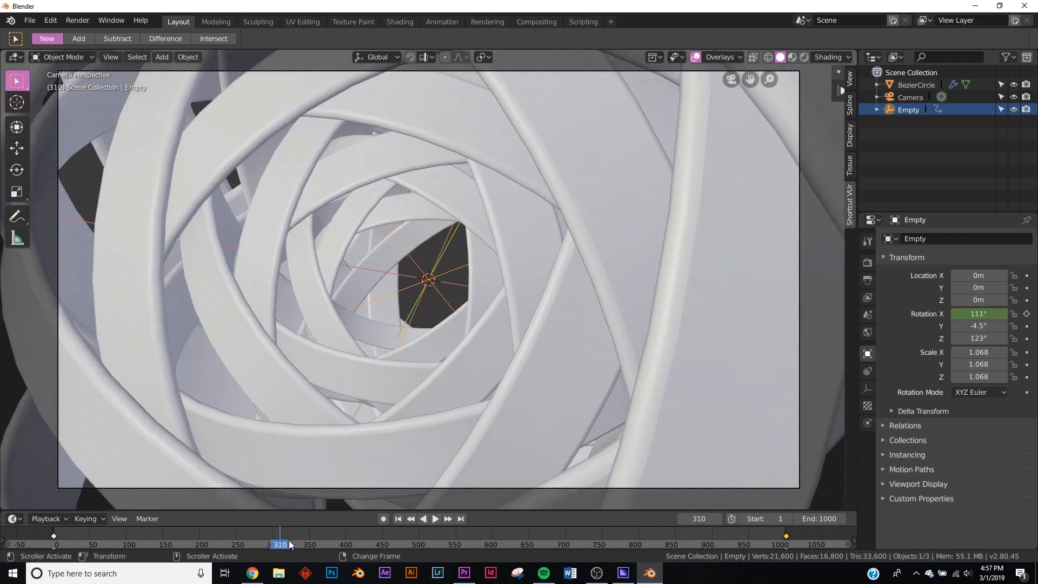
click(569, 295)
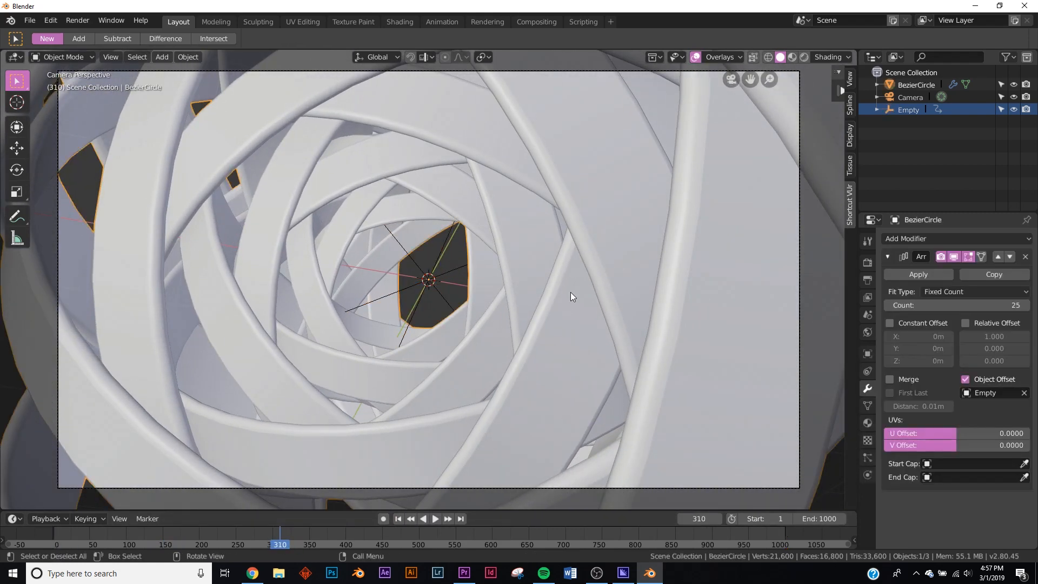
- Open the Shading workspace and display the rings in LookDev shading
click(414, 21)
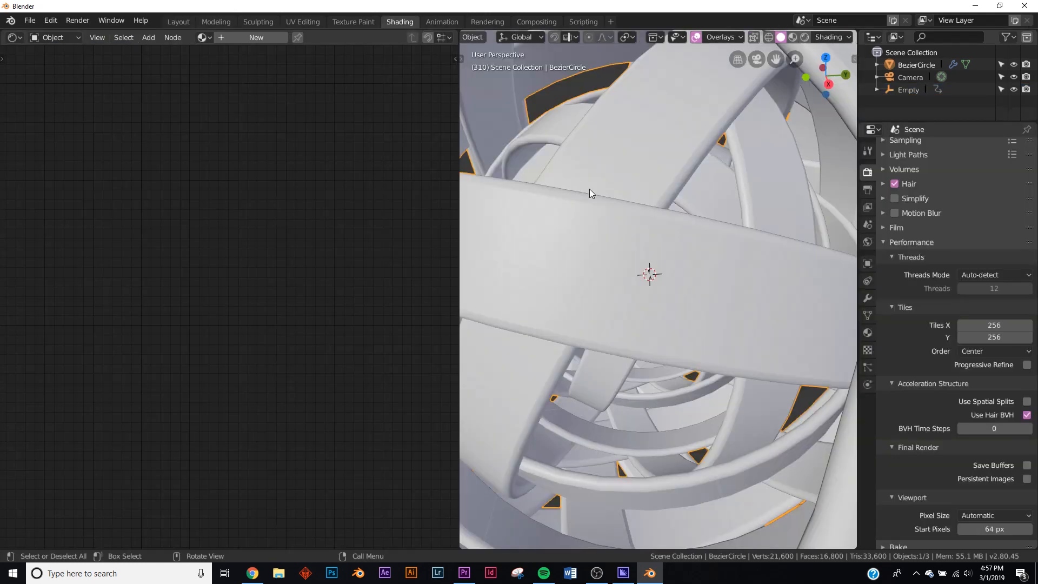
key(z)
click(637, 277)
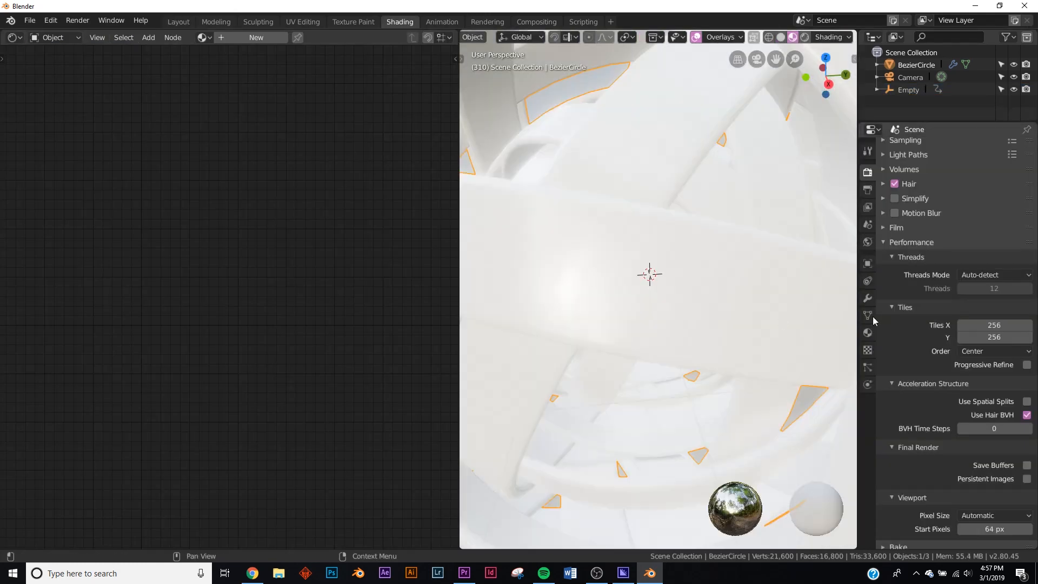
- Set the render engine to Eevee and turn off Bloom
scroll(1006, 180, up, 4)
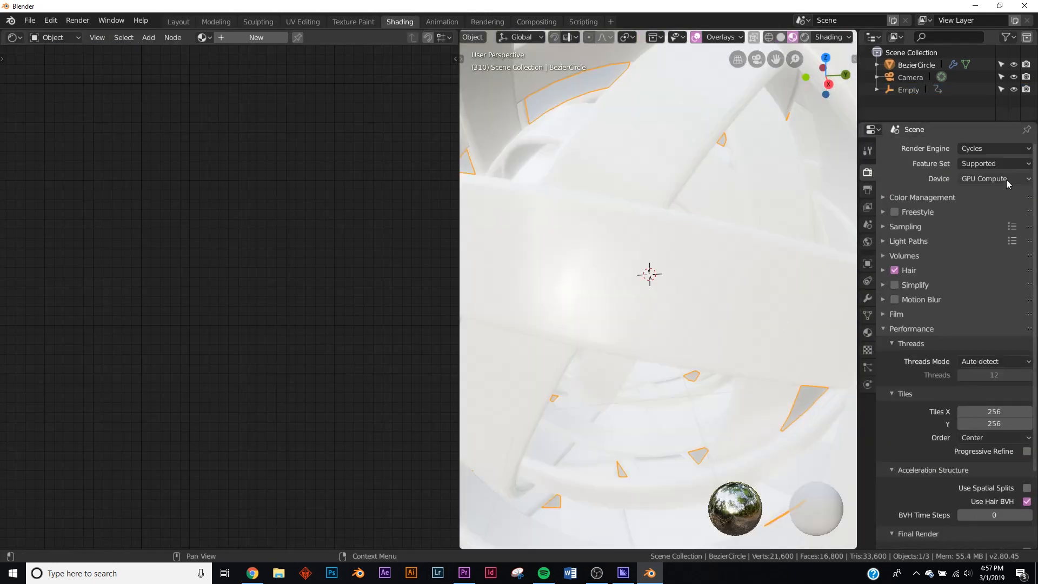
click(982, 147)
click(979, 163)
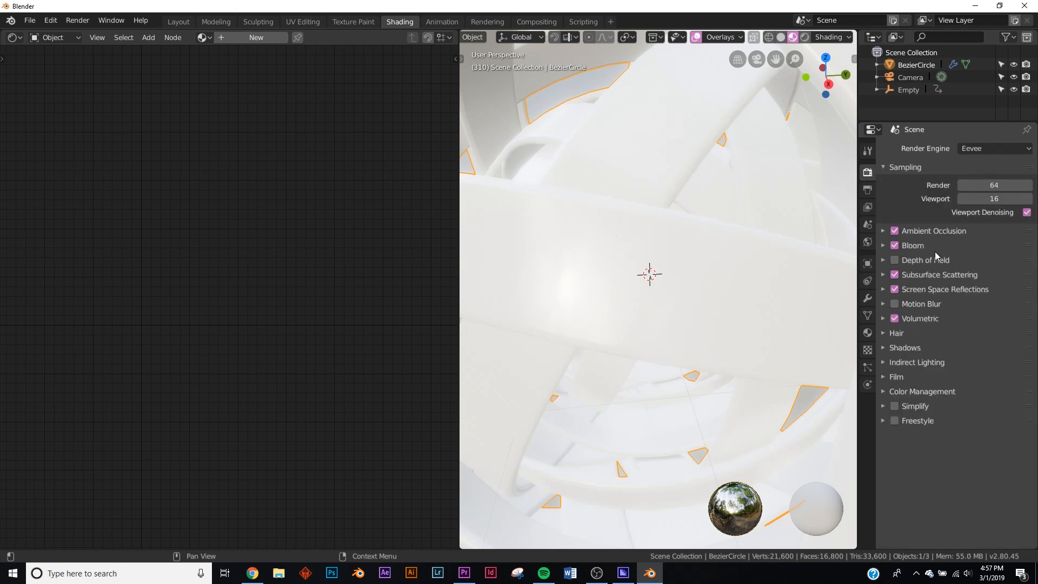
click(895, 246)
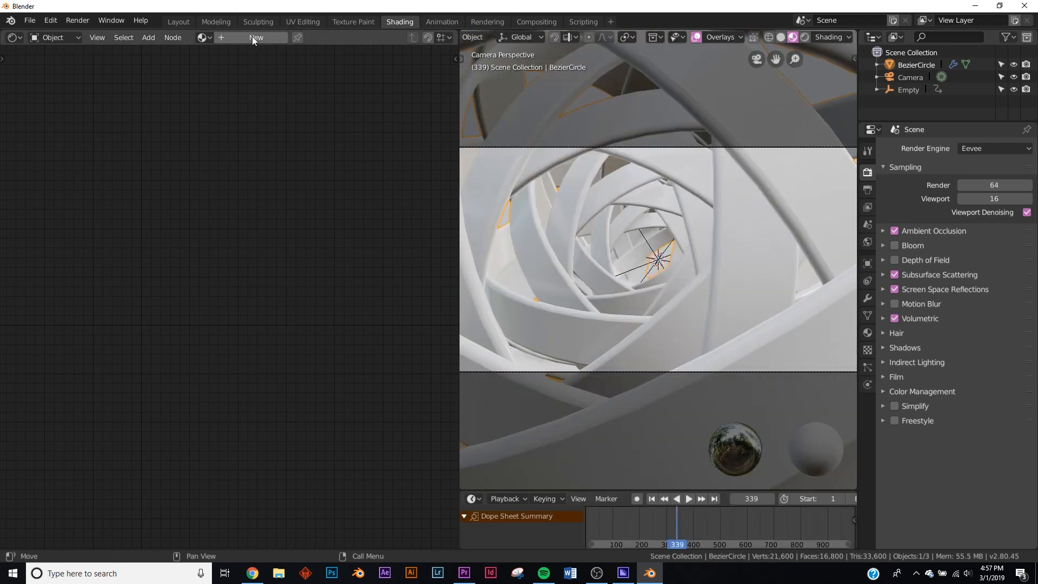
- Create a new material on the rings and set its Metallic value to 1.000
click(252, 37)
middle_drag(182, 306, 270, 277)
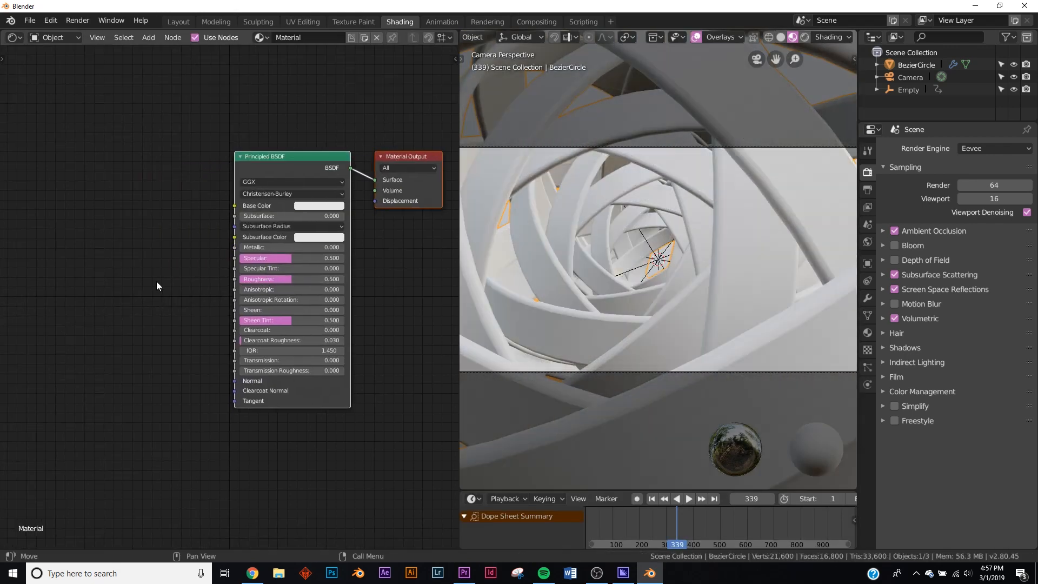
scroll(157, 282, up, 4)
drag(259, 229, 387, 229)
- Set the Principled BSDF's base colour to a light golden orange
click(352, 172)
click(356, 215)
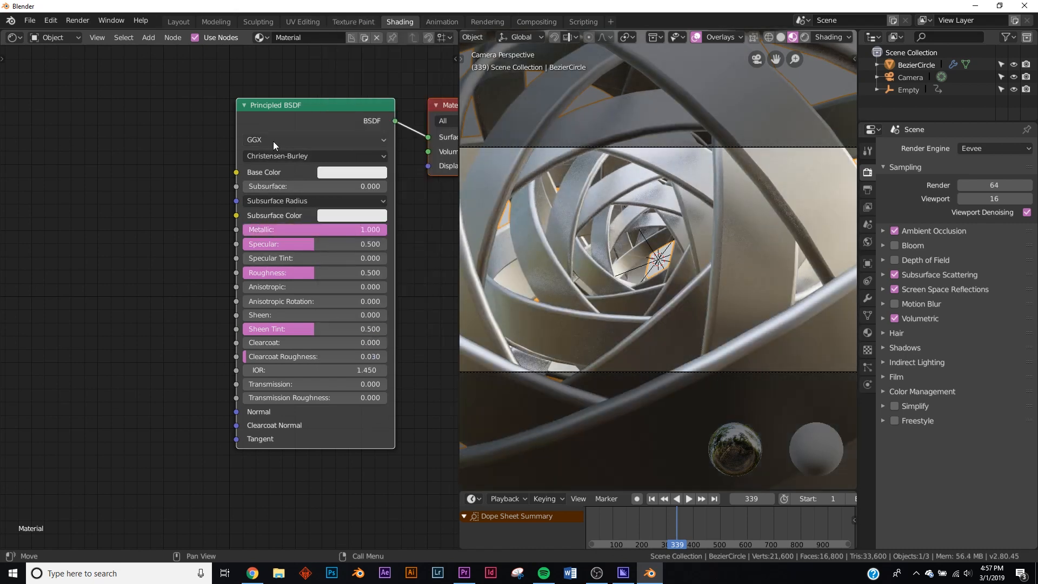
click(343, 172)
drag(351, 234, 366, 251)
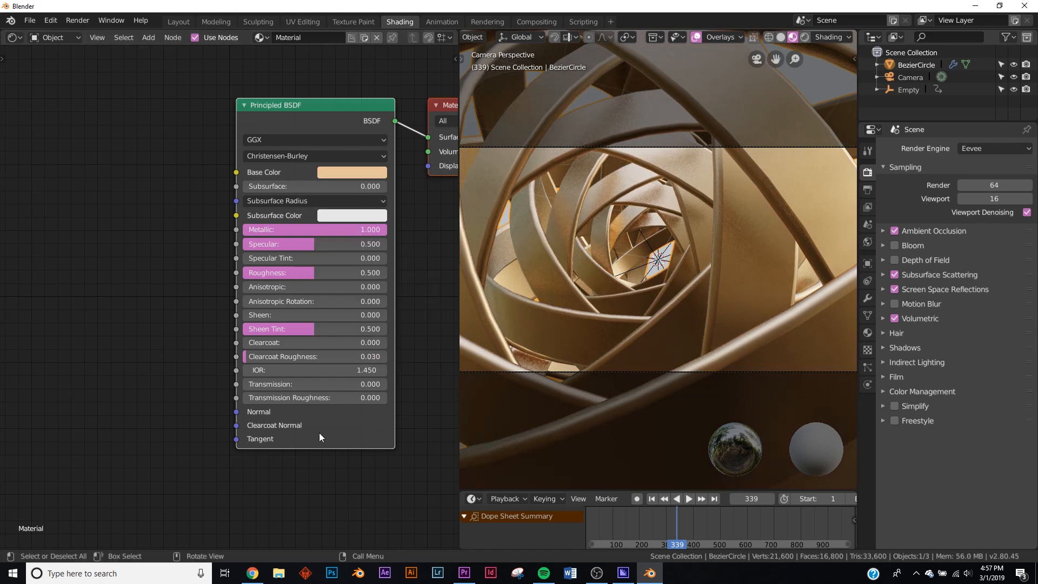
- Add a Bump node and connect its Normal output to the Principled BSDF's Normal input
click(100, 304)
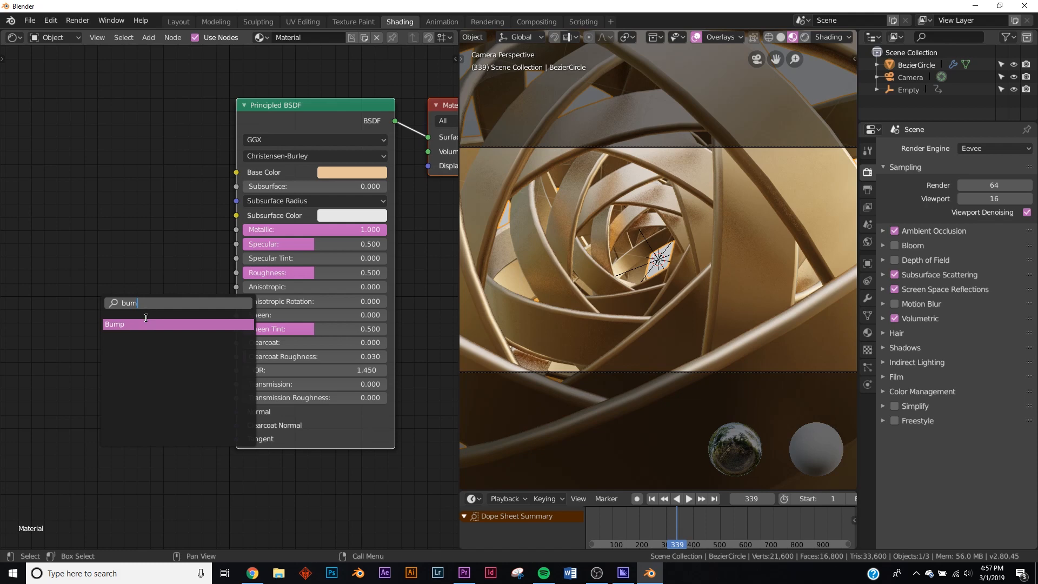
text(bum)
key(Return)
click(195, 414)
drag(208, 414, 237, 411)
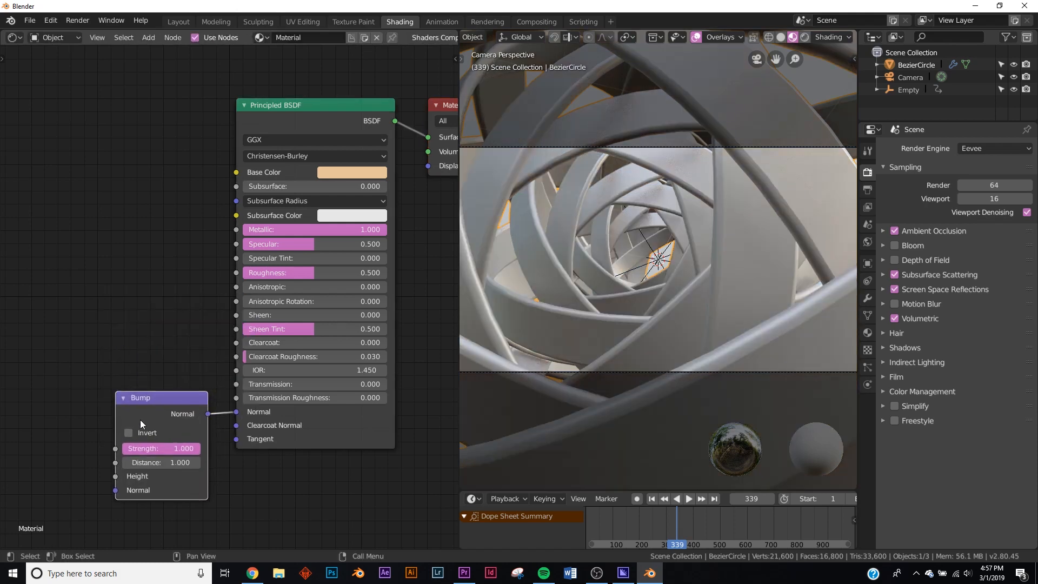
- Add a Noise Texture node and connect its Color output to the Bump node's Height input
middle_drag(14, 415, 130, 337)
key(shift+a)
click(129, 332)
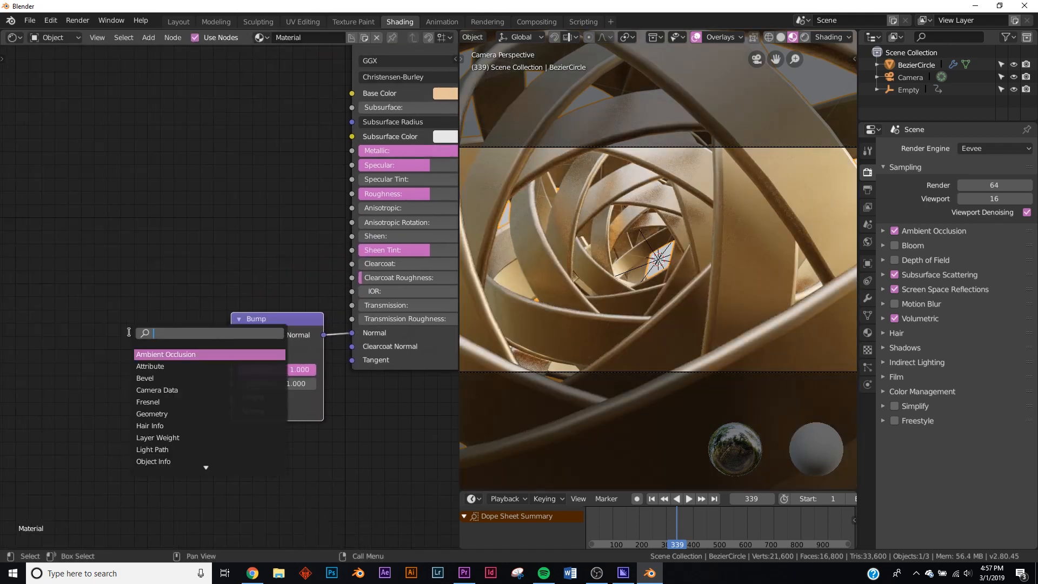
key(Return)
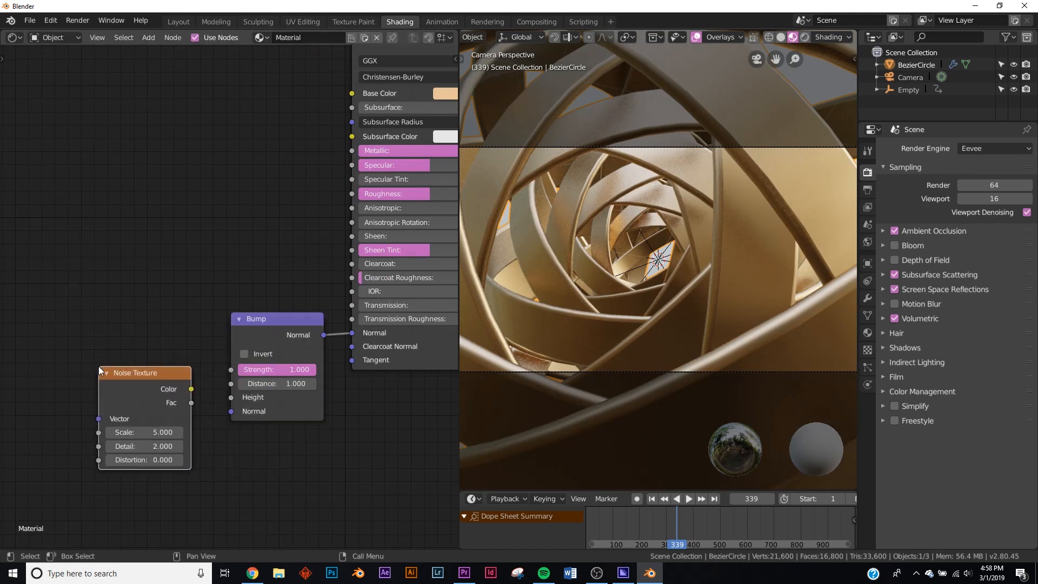
drag(227, 399, 231, 398)
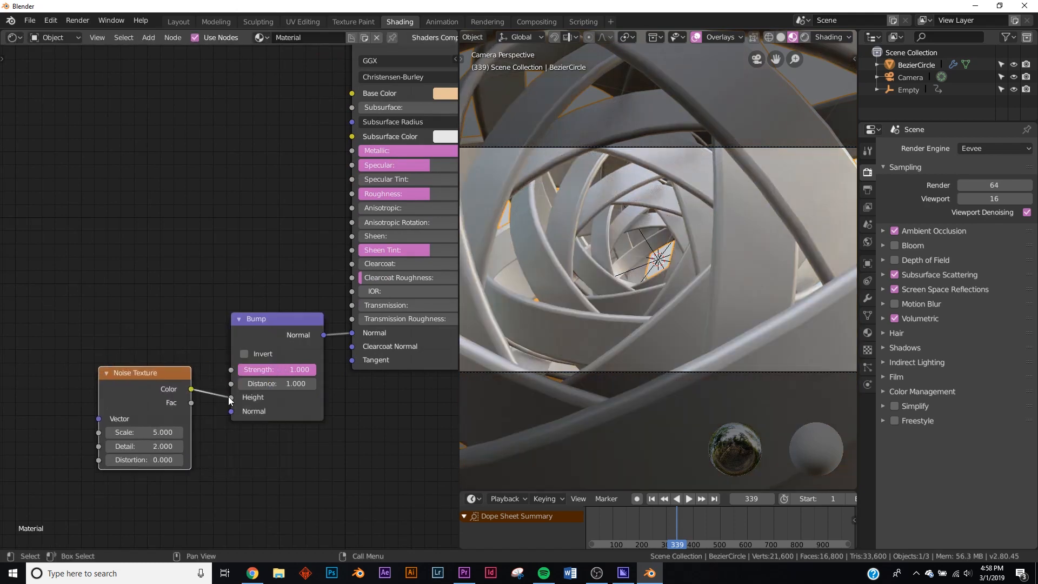
- Set the Noise Texture's Detail to 16 and Scale to 13.7, and the Bump Strength to 0.107
drag(141, 448, 178, 448)
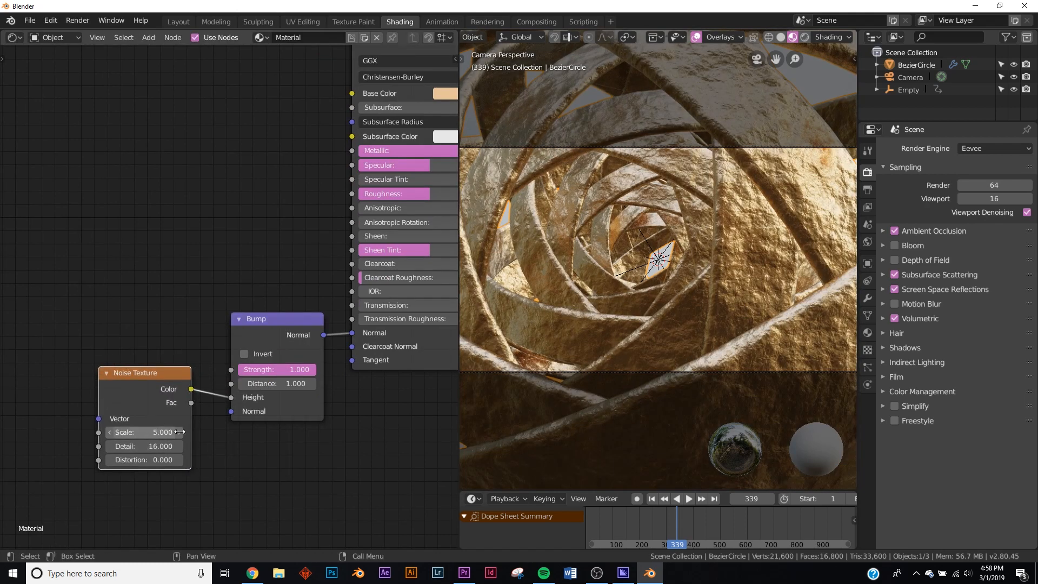
drag(296, 371, 236, 371)
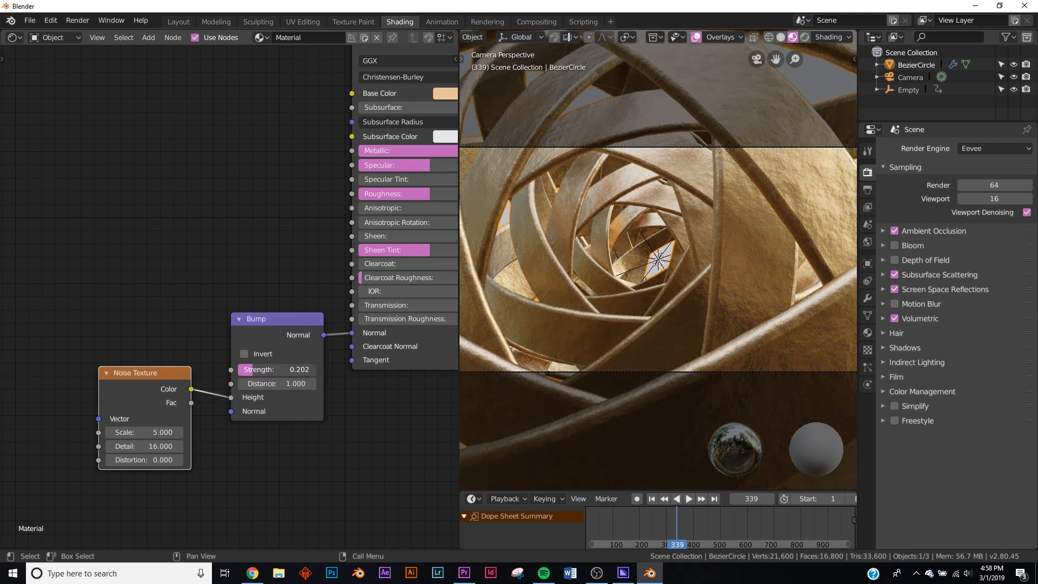
drag(124, 435, 241, 419)
drag(275, 370, 254, 370)
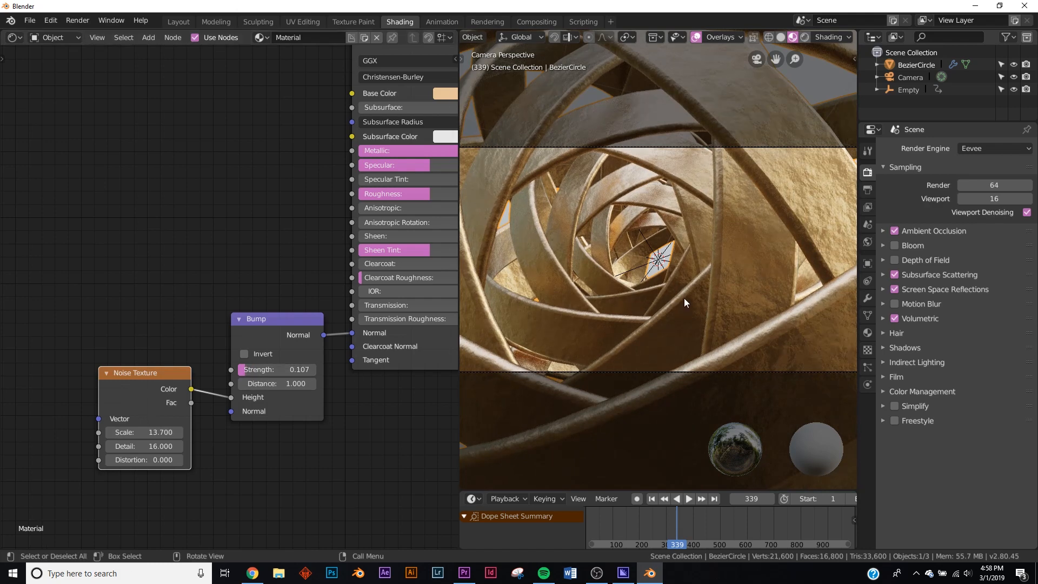
- Return to the Layout workspace and add a Sun light to the scene
click(179, 23)
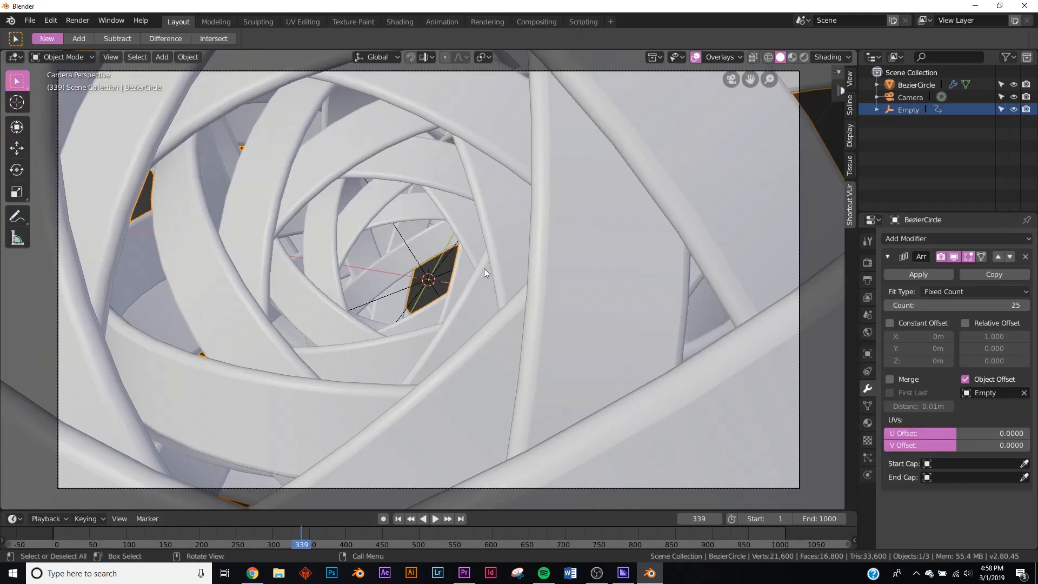
key(z)
click(557, 290)
key(shift+a)
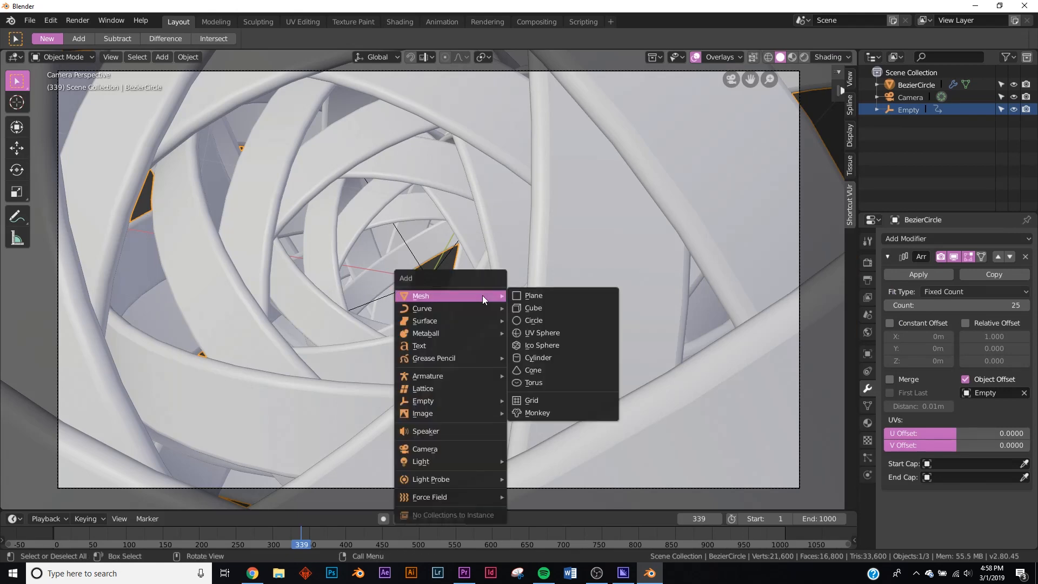
mouse_move(446, 459)
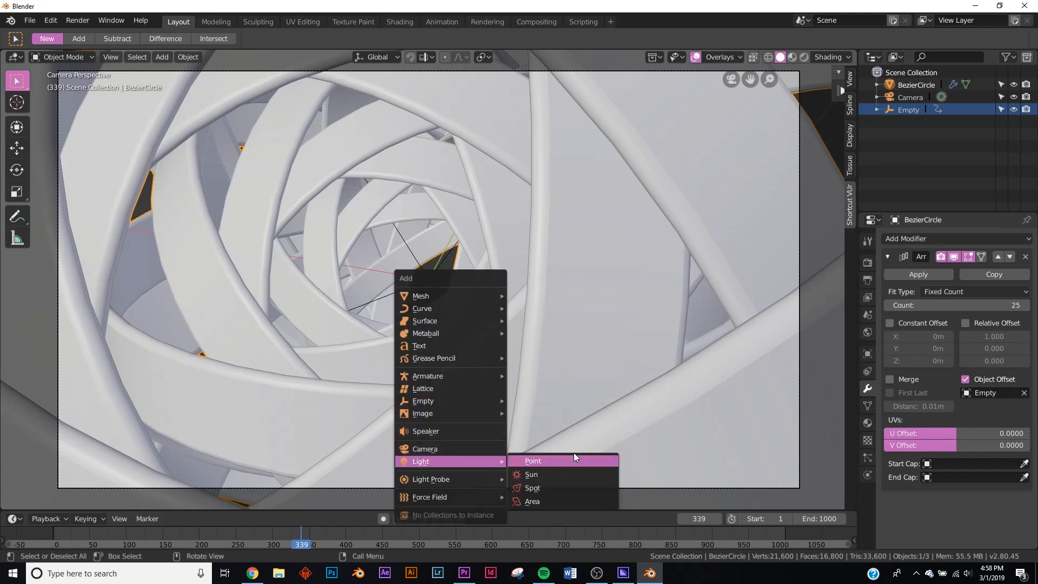
click(558, 474)
- Rotate the Sun freely with the trackball to about 32.7° X, -31.1° Y and 21.4° Z
mouse_move(445, 264)
middle_down()
mouse_move(426, 210)
mouse_move(482, 200)
mouse_move(486, 335)
mouse_move(505, 300)
mouse_move(433, 335)
middle_up()
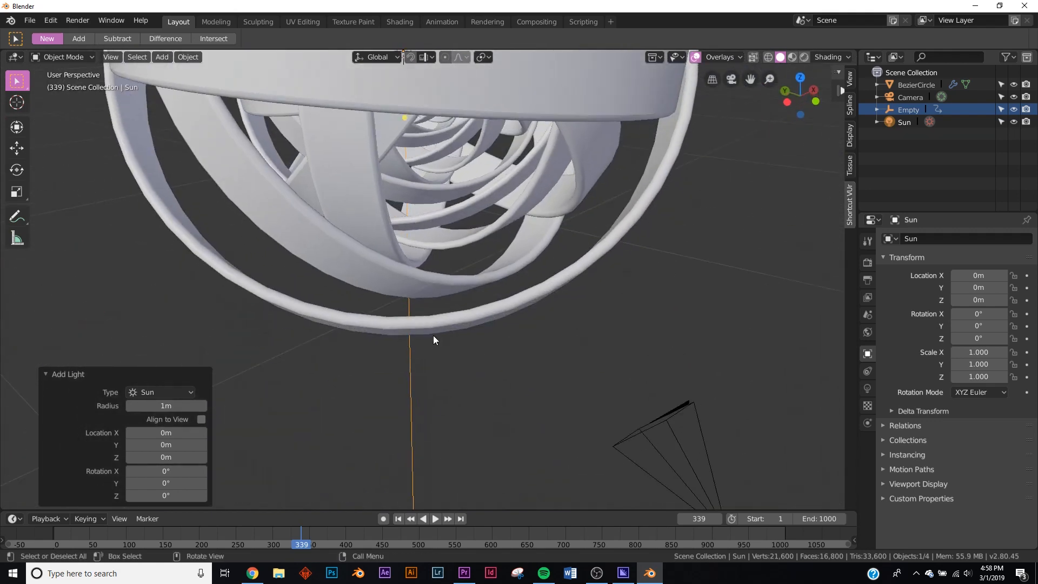
mouse_move(453, 254)
middle_down()
mouse_move(454, 368)
mouse_move(403, 373)
mouse_move(469, 355)
middle_up()
key(r)
key(r)
click(465, 362)
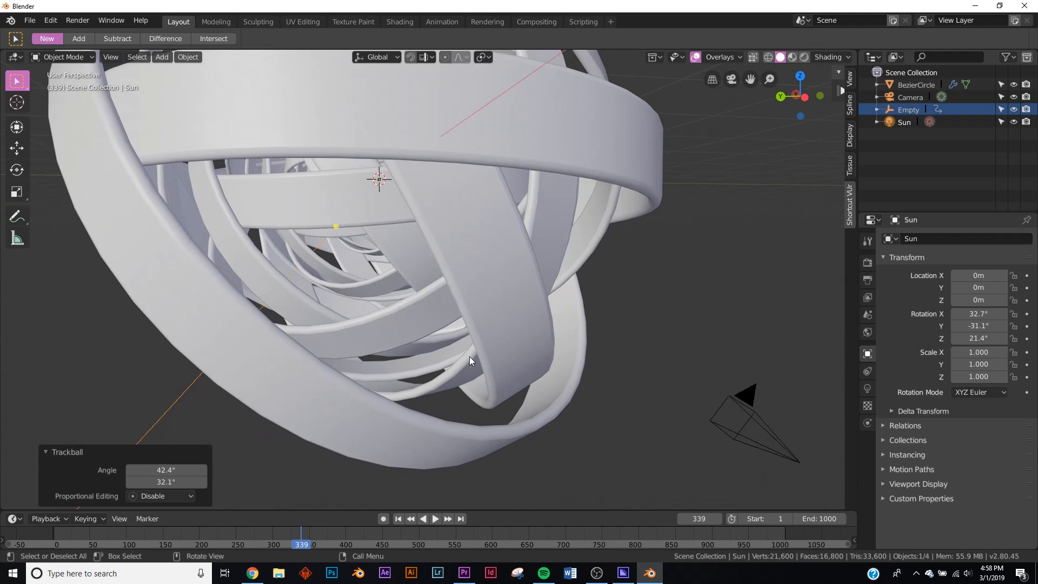
- Show the gold rings through the camera in Rendered shading
key(KP_0)
key(z)
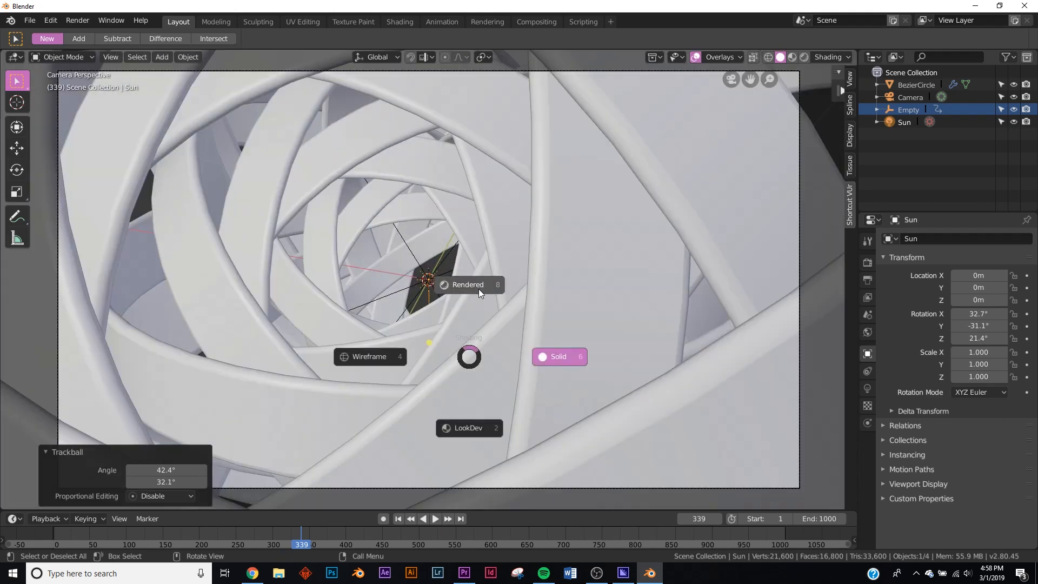
click(482, 283)
scroll(442, 295, down, 4)
scroll(442, 295, up, 3)
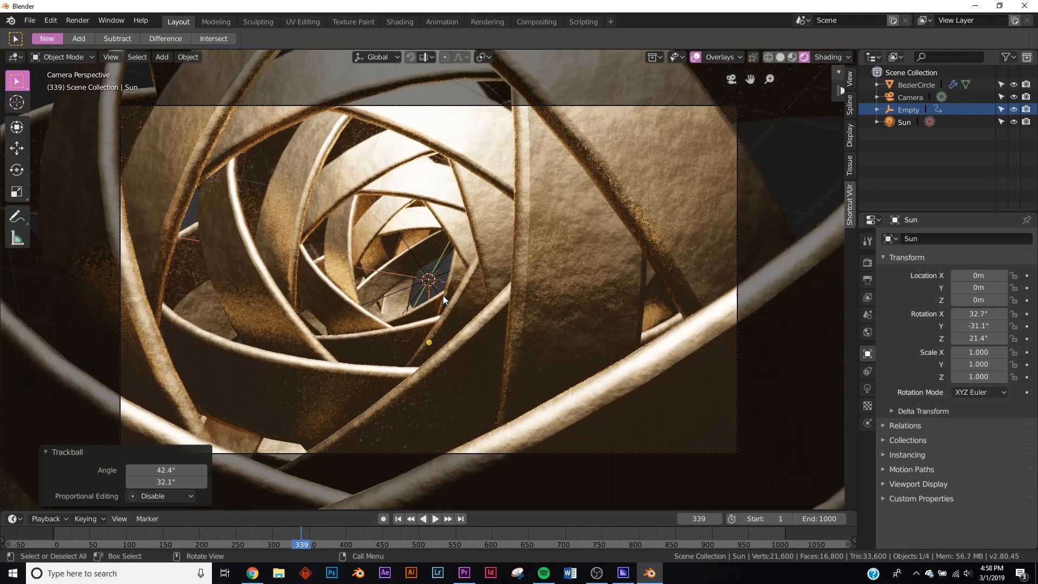
- Set the World background colour to black
click(868, 332)
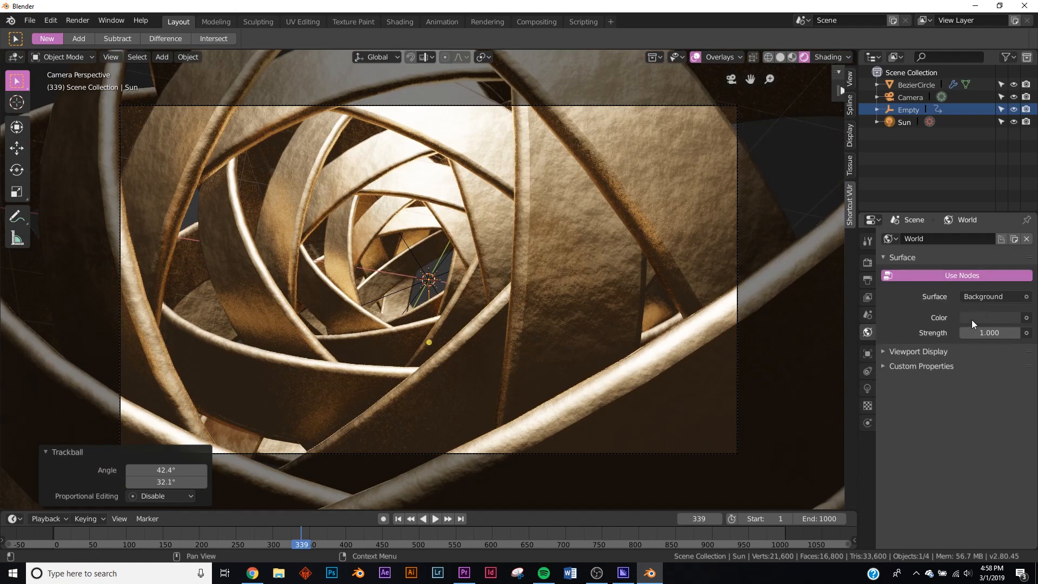
click(971, 320)
drag(1008, 221, 1009, 241)
scroll(450, 373, up, 1)
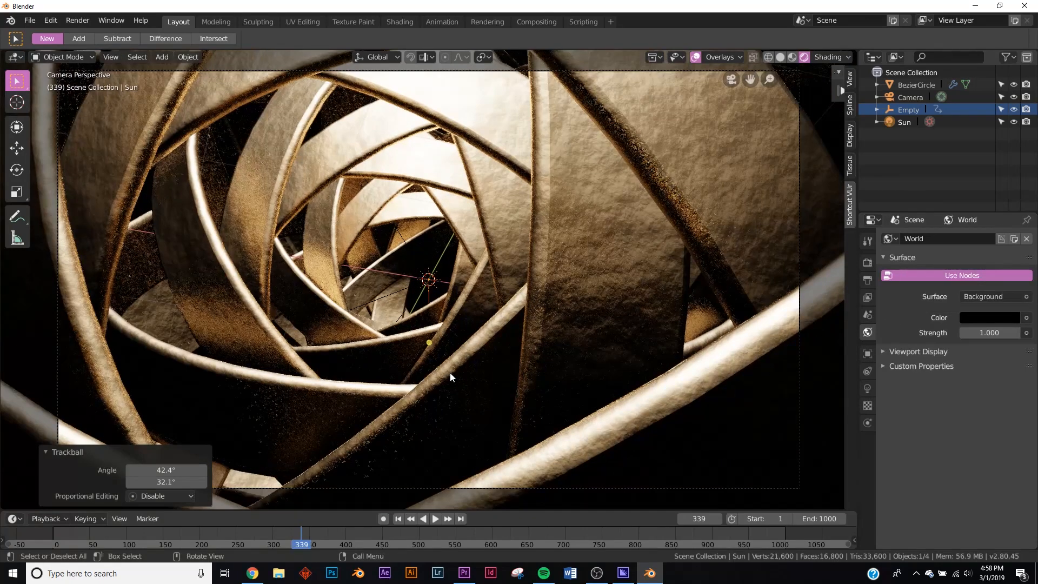
- Trackball-rotate the Sun by about 8.59° and -26.4°, and play the animation up to frame 522 to check the lighting
click(908, 120)
key(r)
key(r)
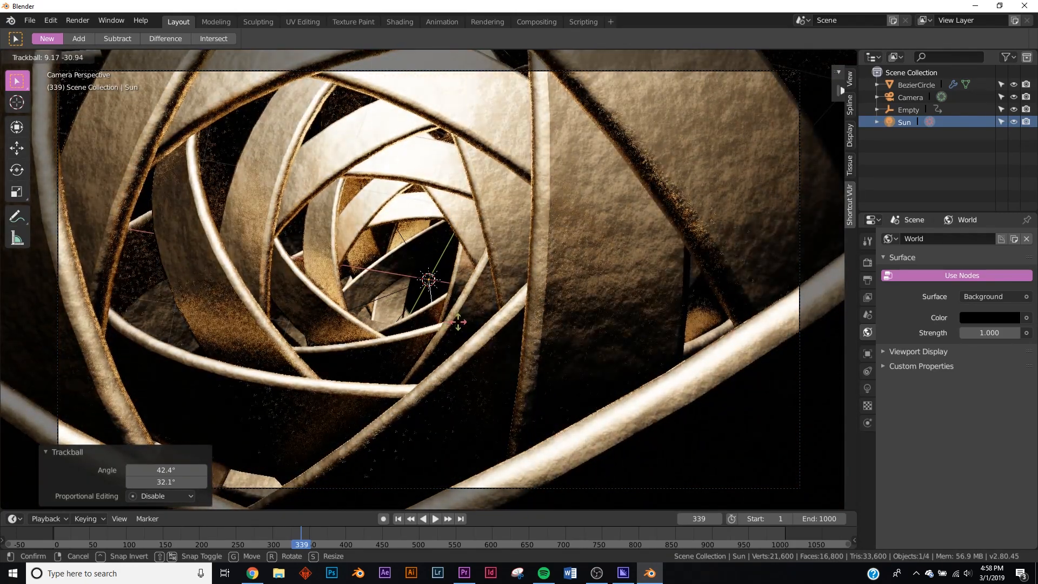
click(435, 518)
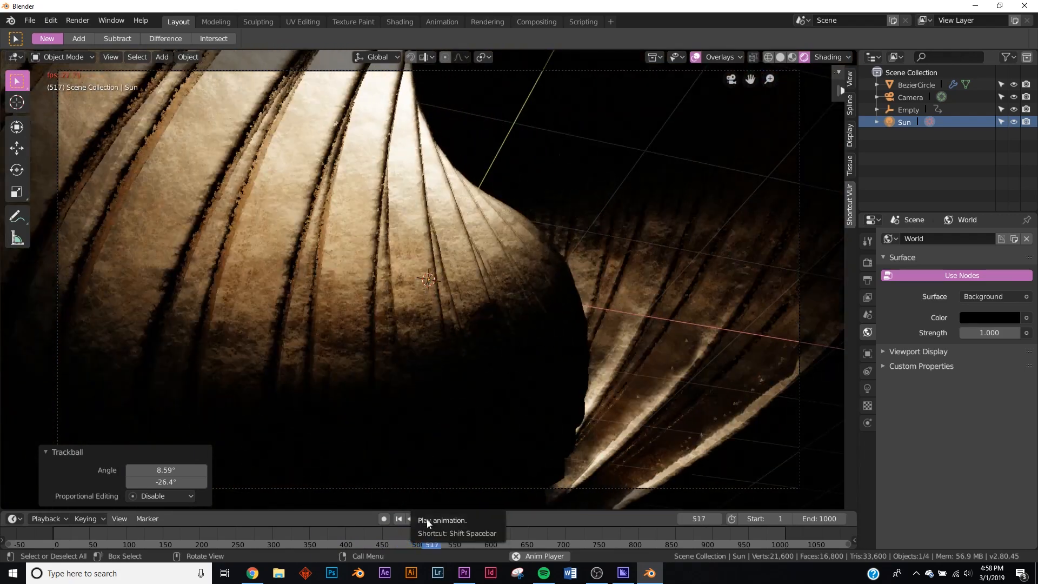
click(429, 518)
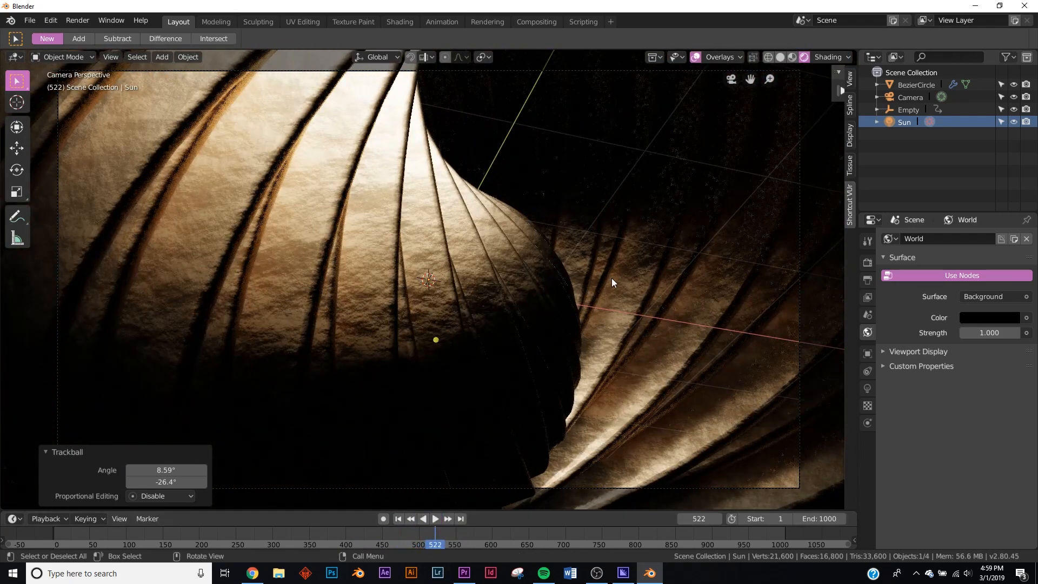
- Set the Sun light's radius to 1.76 m, preview the animation and return to frame 1
click(868, 389)
drag(985, 350, 1031, 351)
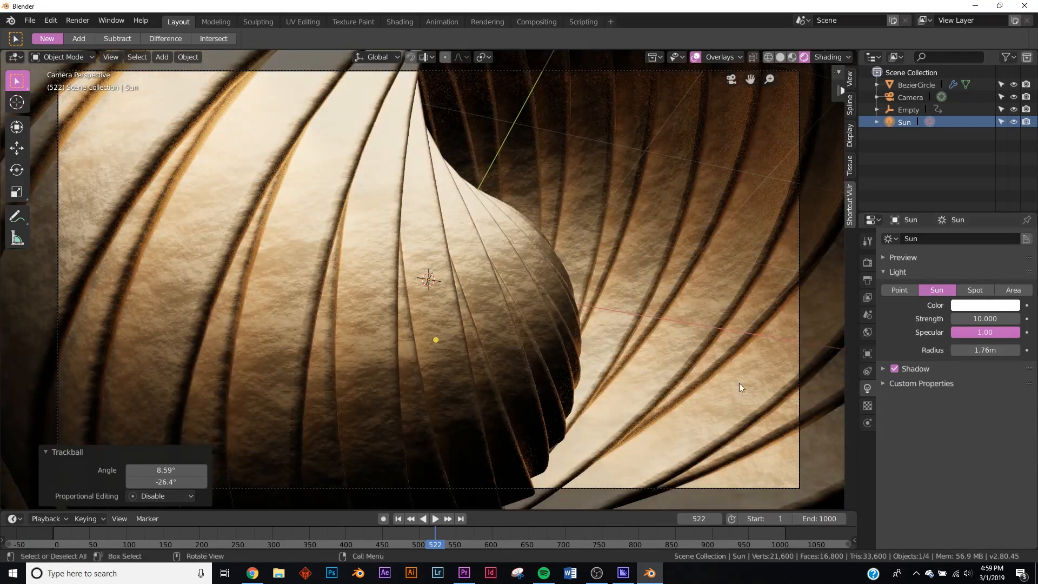
click(435, 519)
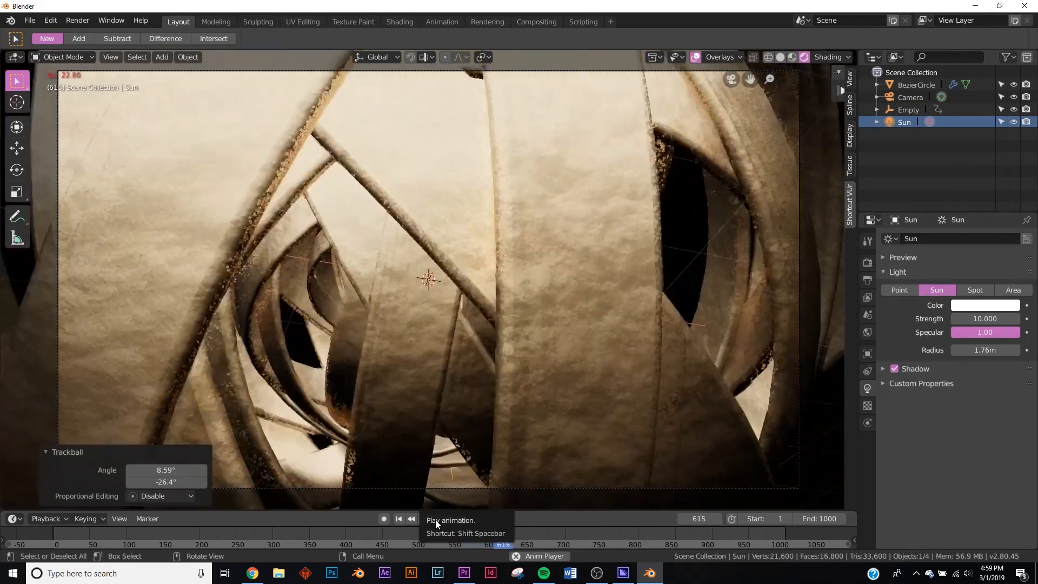
click(436, 520)
key(shift+Left)
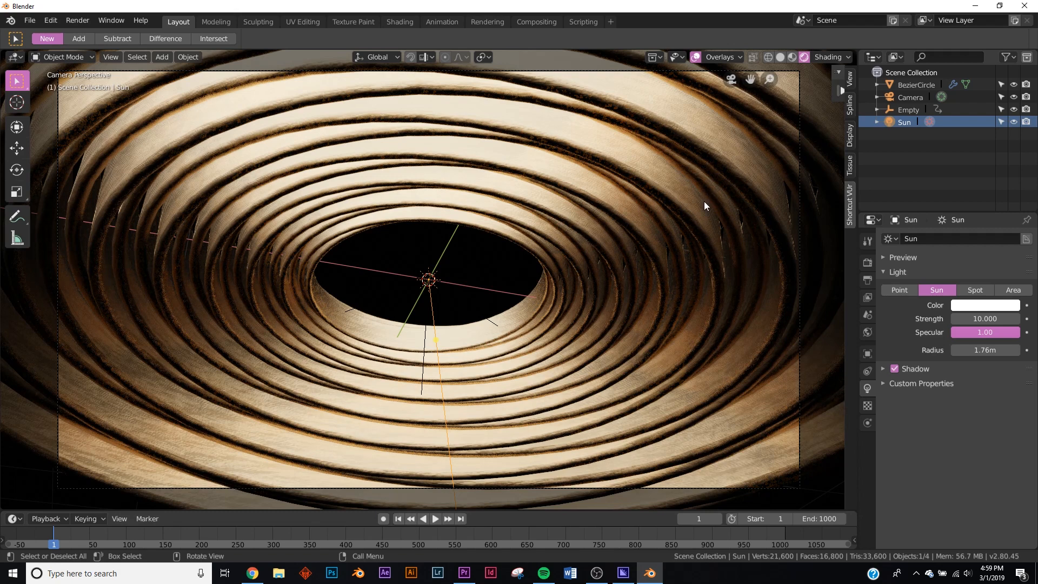
- Set the output file format to FFmpeg video with an MPEG-4 container
click(868, 280)
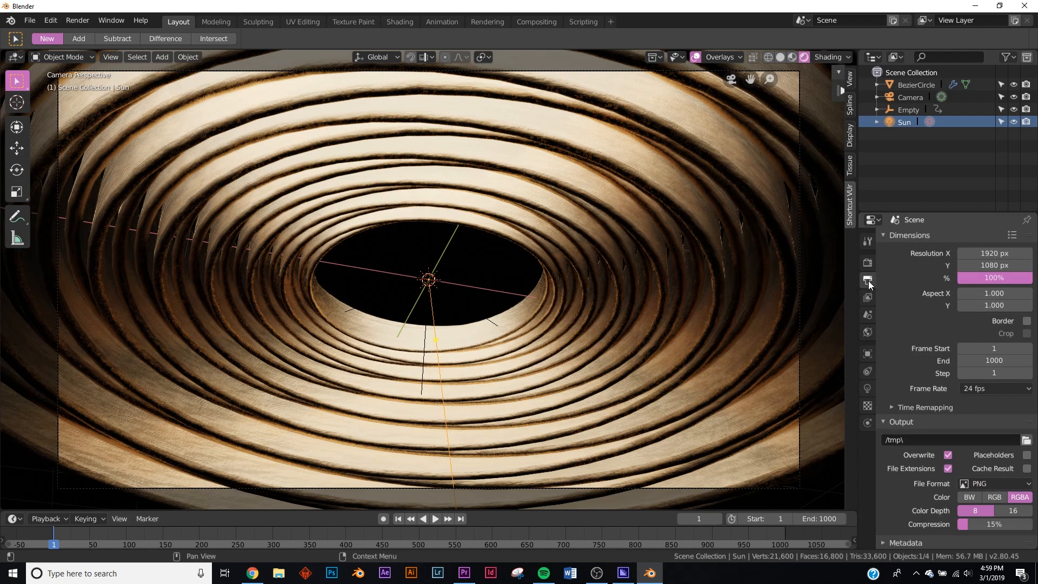
scroll(1013, 443, down, 2)
click(985, 453)
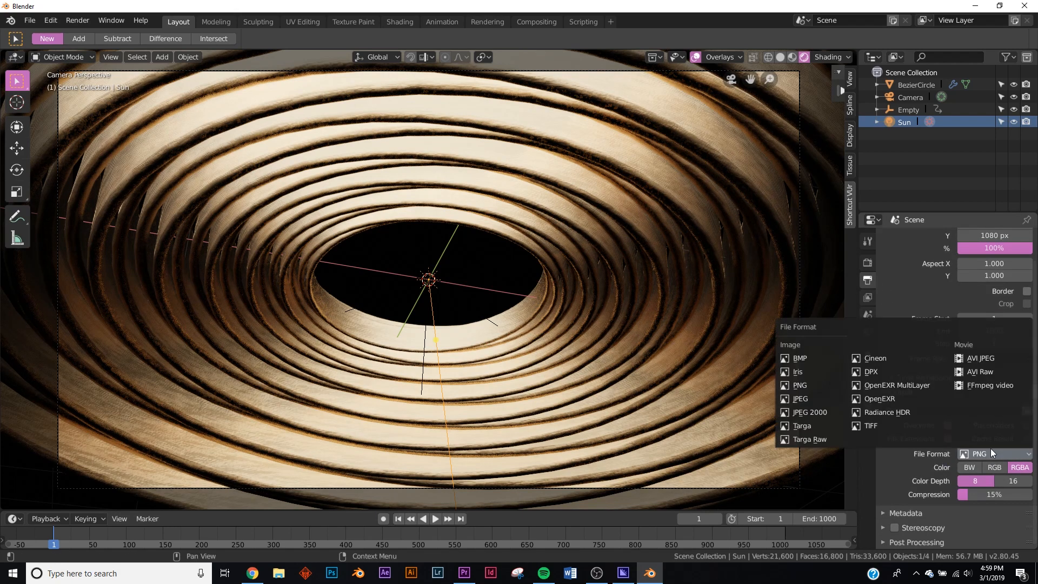
click(994, 386)
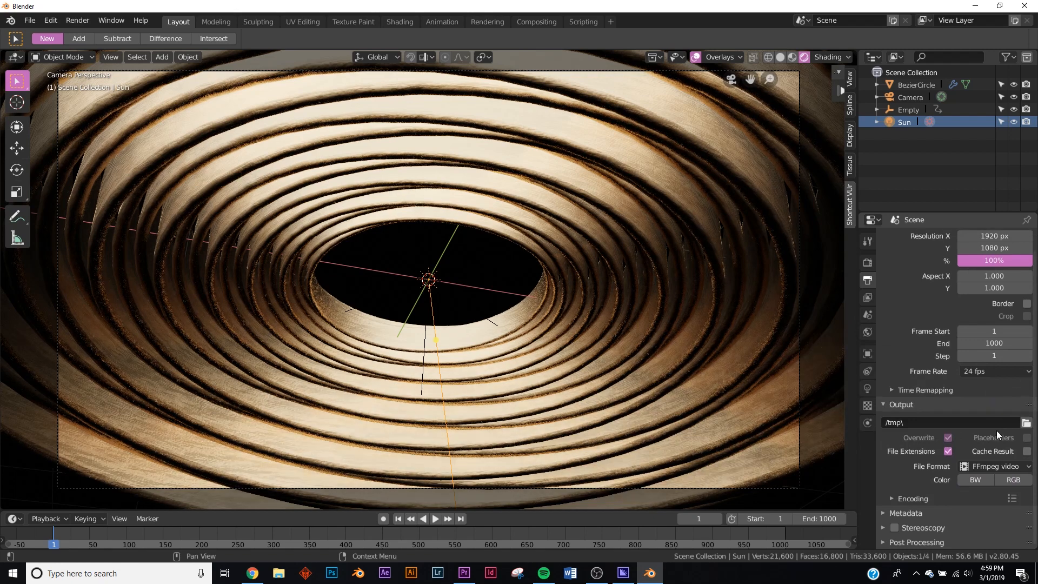
click(916, 497)
scroll(916, 497, down, 6)
click(988, 366)
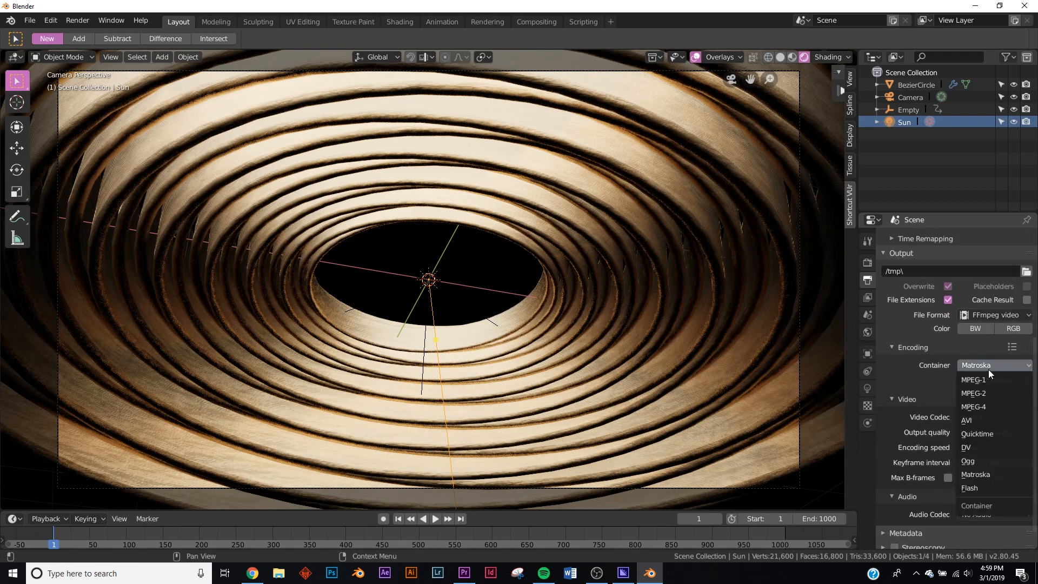
click(991, 406)
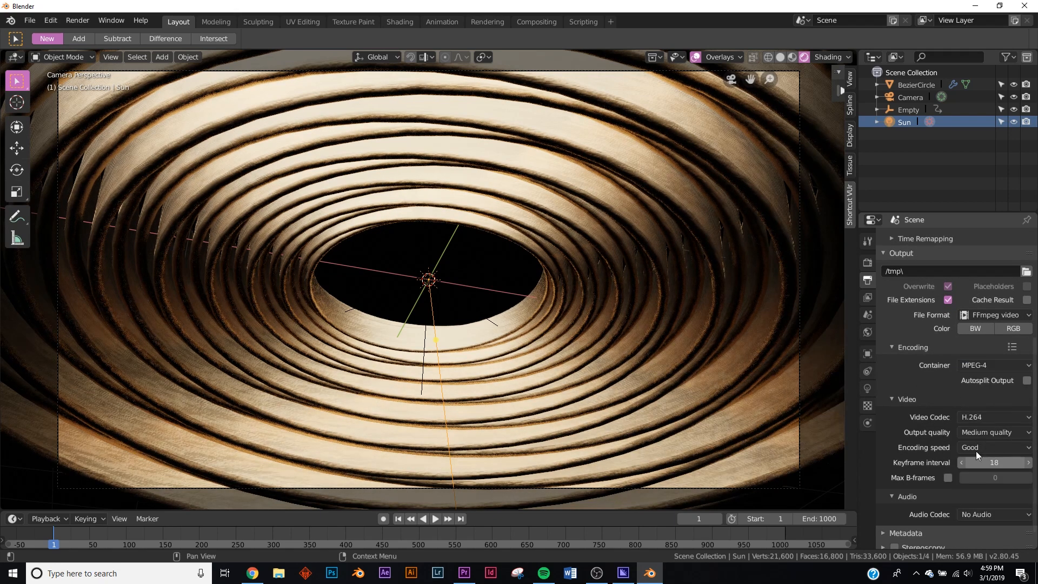
- Render the full animation
scroll(947, 434, up, 8)
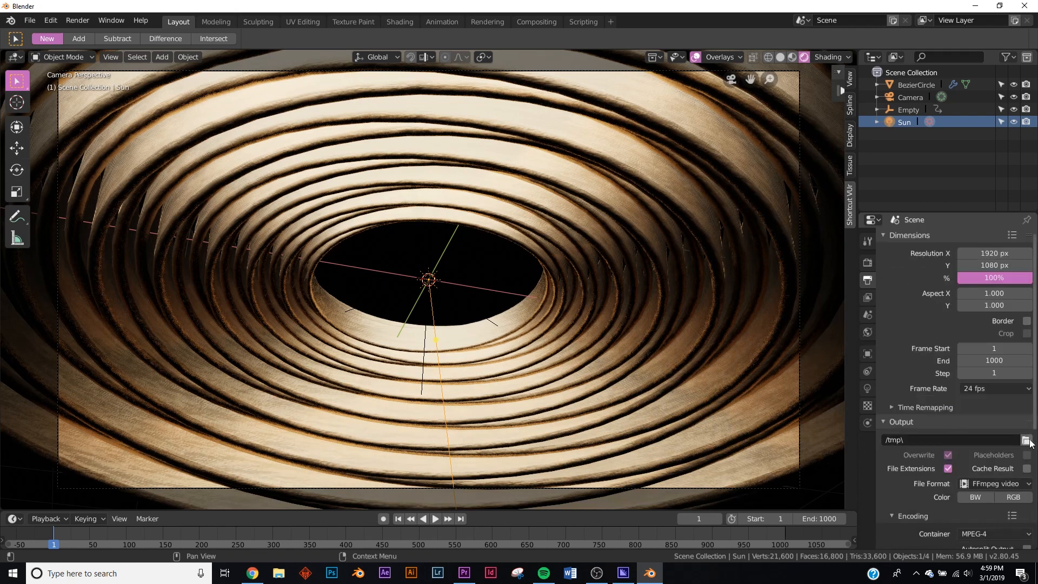
click(73, 22)
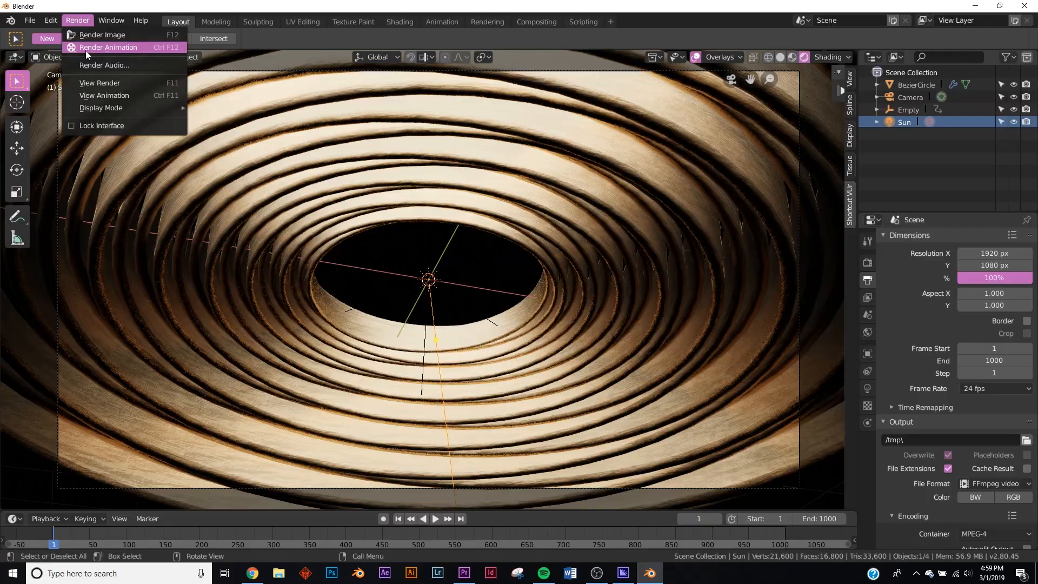